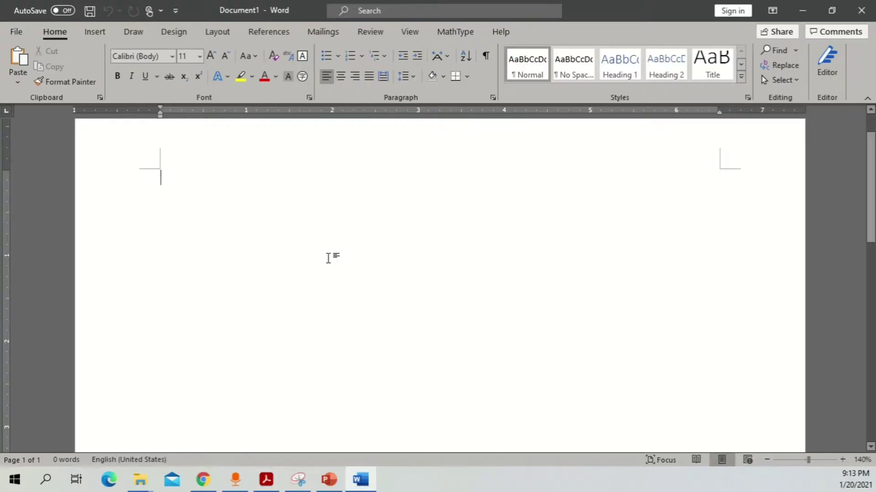
- Copy the Example 1 water electrolysis equation from the PowerPoint slide and paste it into Word
click(329, 479)
click(341, 197)
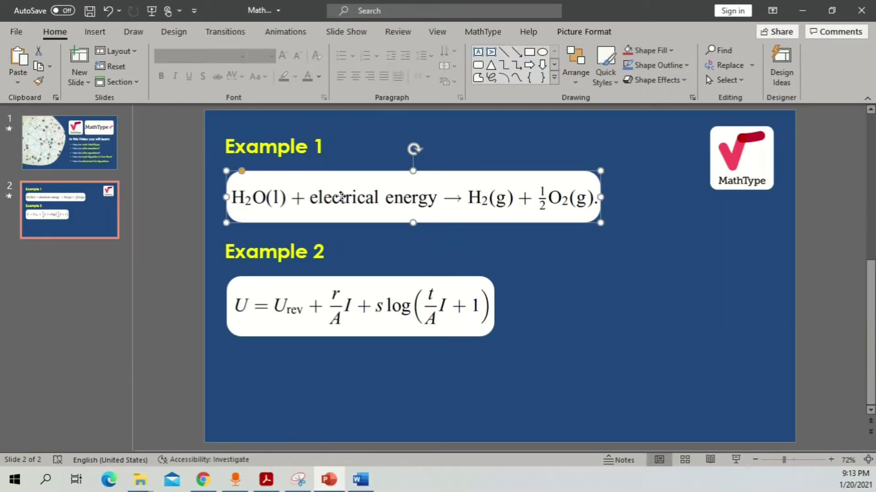
key(alt+Tab)
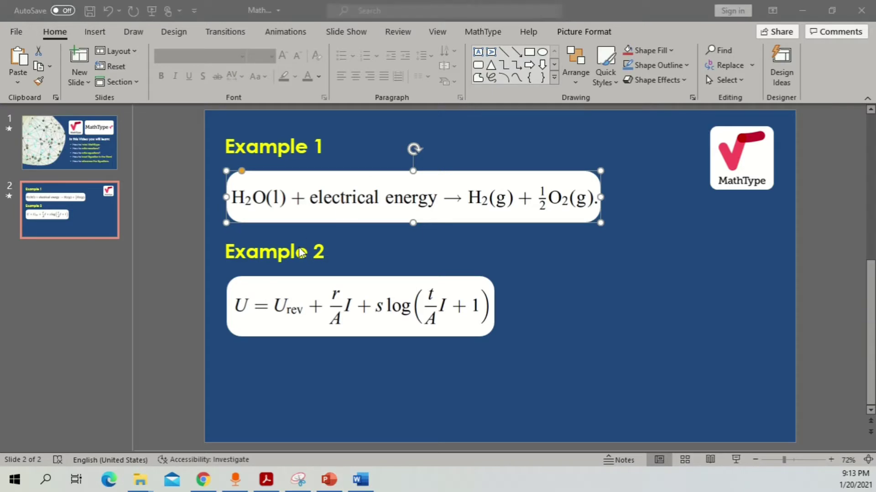
key(ctrl+v)
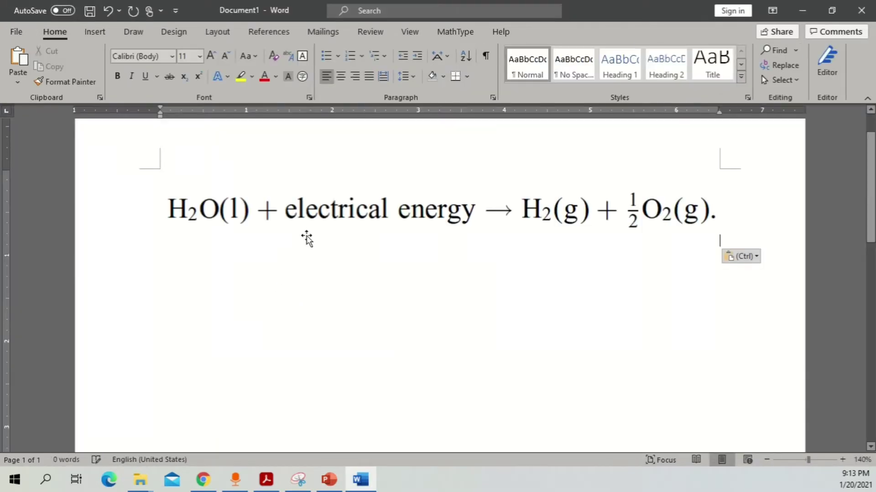
- Shrink the pasted electrolysis equation picture to text size and move to a new line below it
click(643, 255)
drag(717, 242, 447, 207)
click(168, 241)
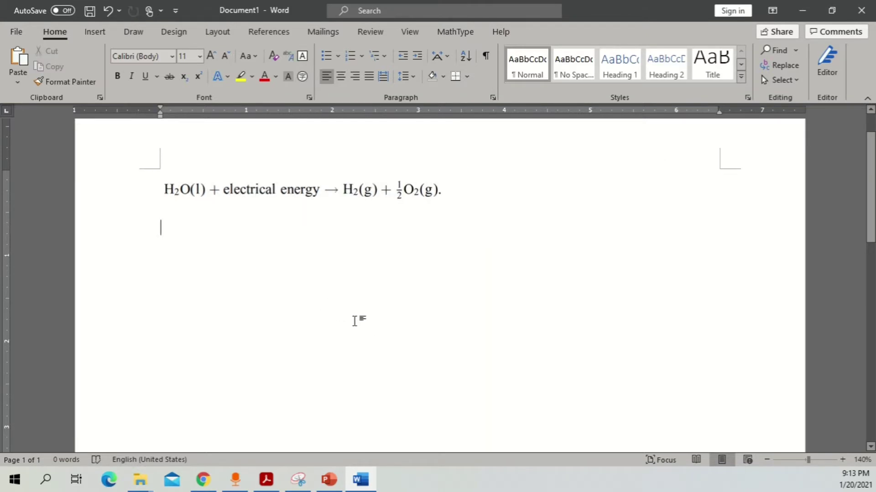
click(455, 32)
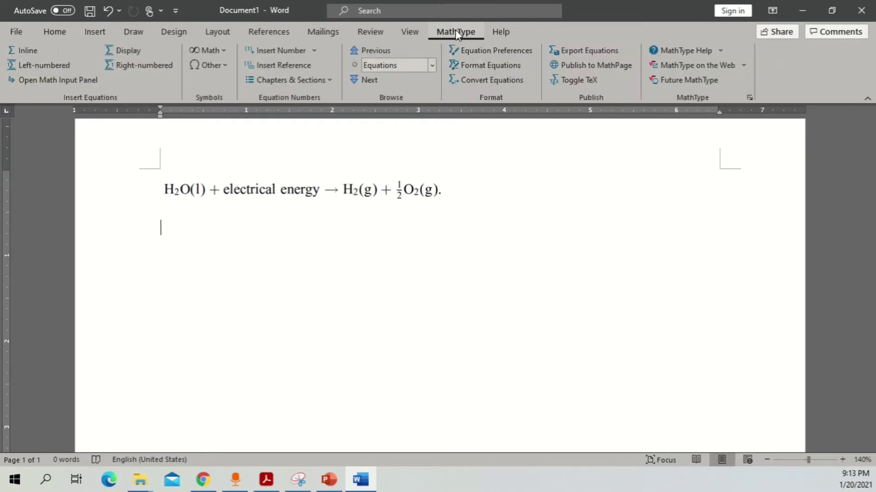
- Start a new inline MathType equation, then move and widen the editor window
click(36, 51)
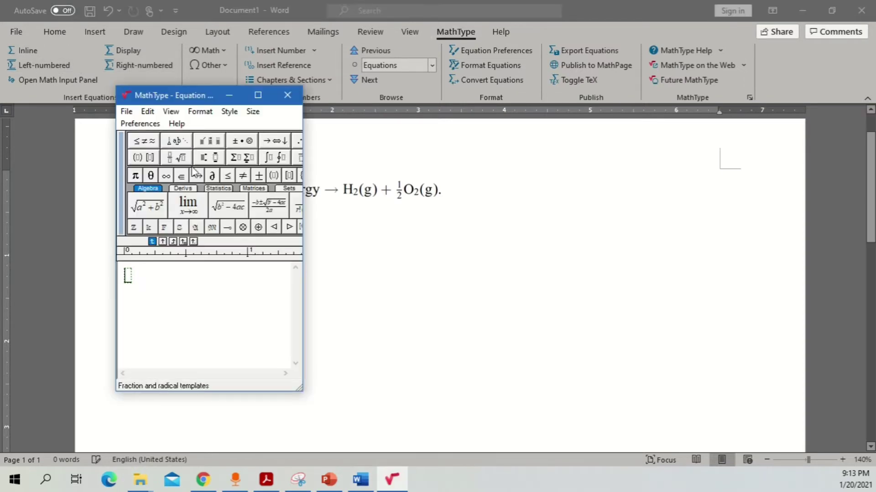
drag(192, 95, 594, 133)
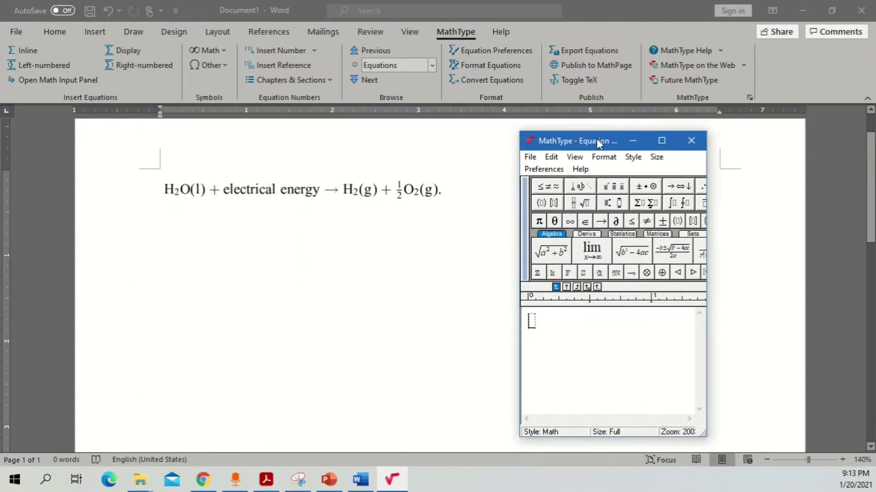
drag(516, 184, 382, 183)
drag(533, 135, 625, 129)
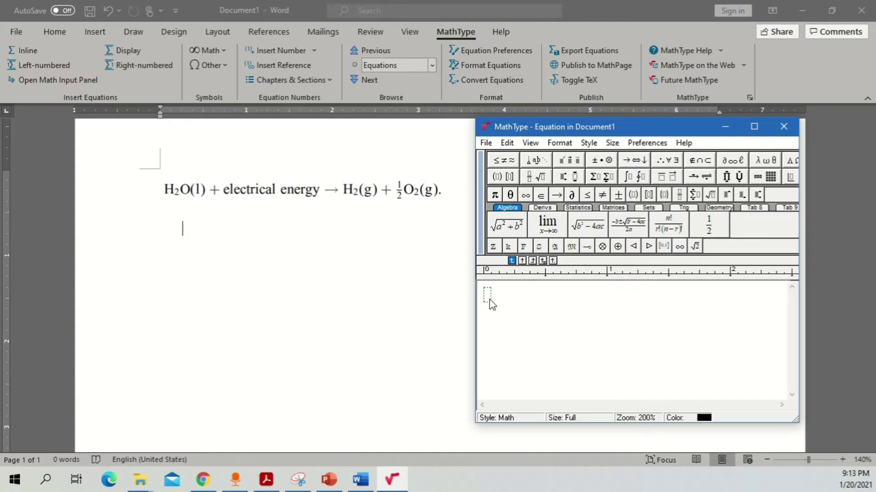
- Type H₂O(l)+electrical e, with the 2 in H₂O as a subscript
text(H2))
key(BackSpace)
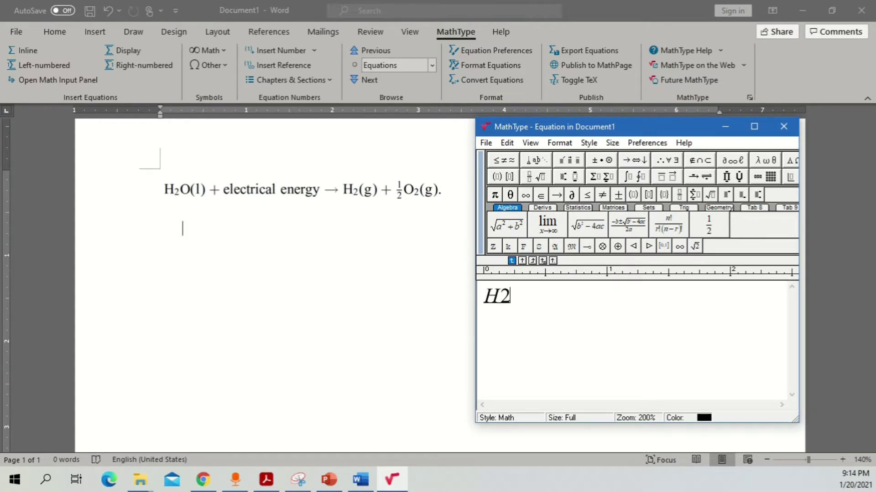
text(O)
key(Left)
key(shift+Left)
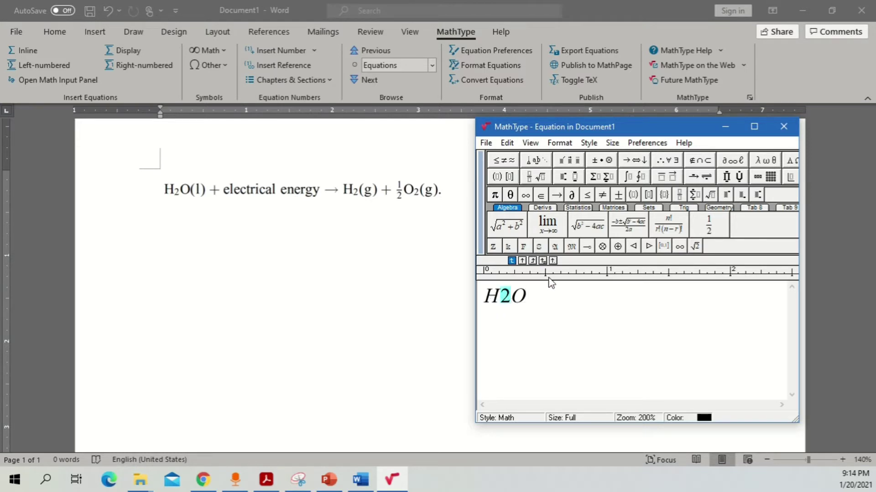
click(741, 196)
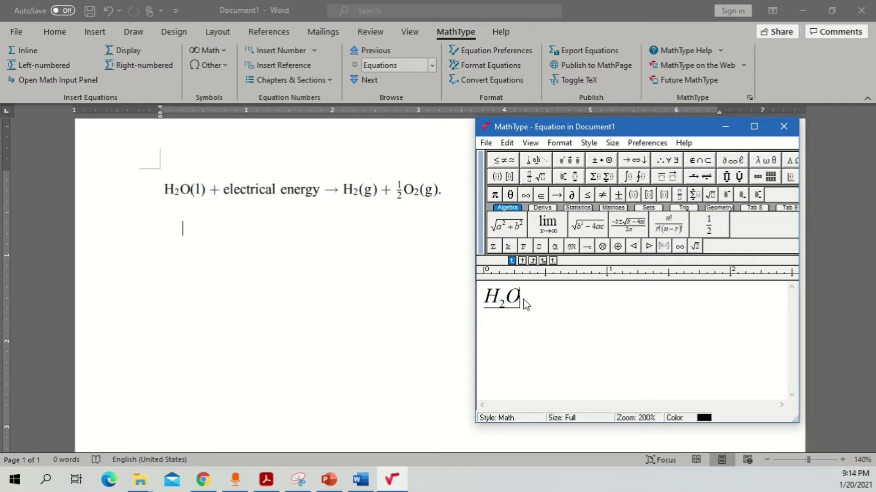
text((l)
text())
text(+)
text(electri)
text(cal e)
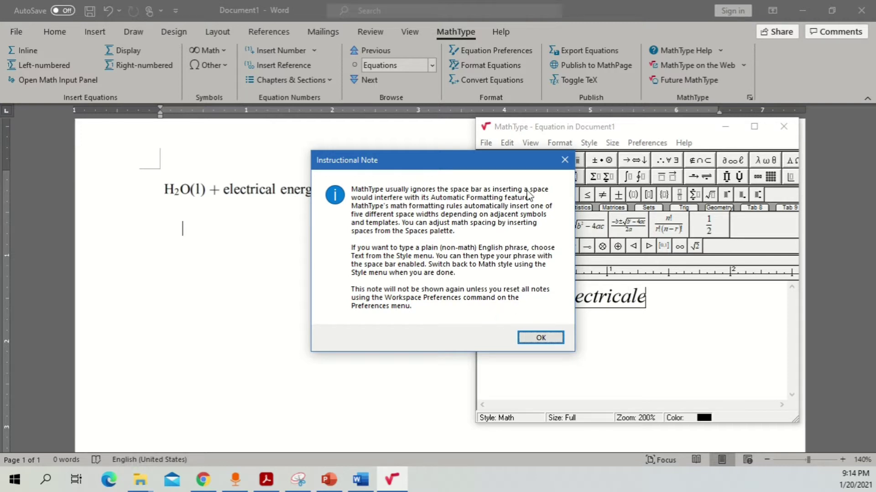
- Complete 'electrical energy' and add a rightwards reaction arrow after it
click(564, 160)
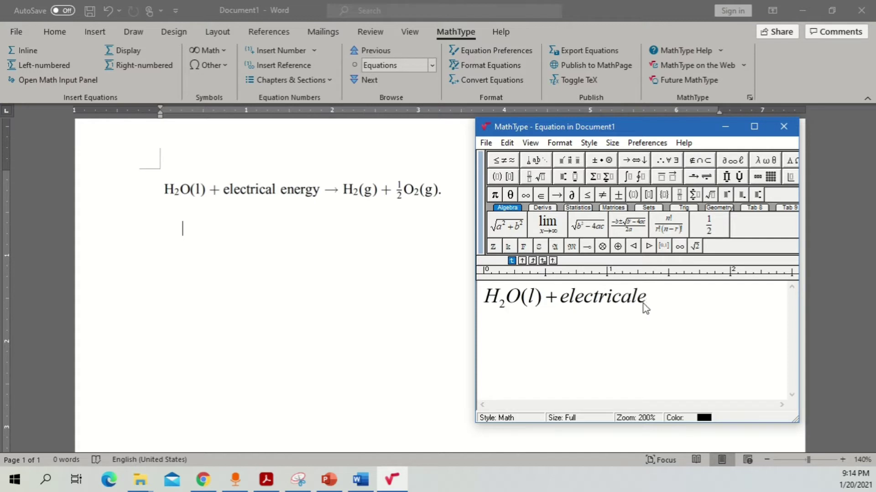
key(BackSpace)
text(energy)
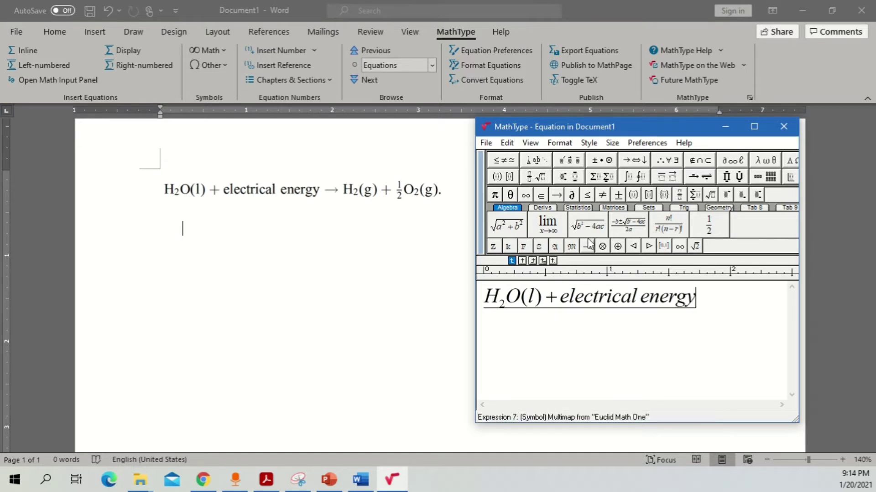
click(556, 195)
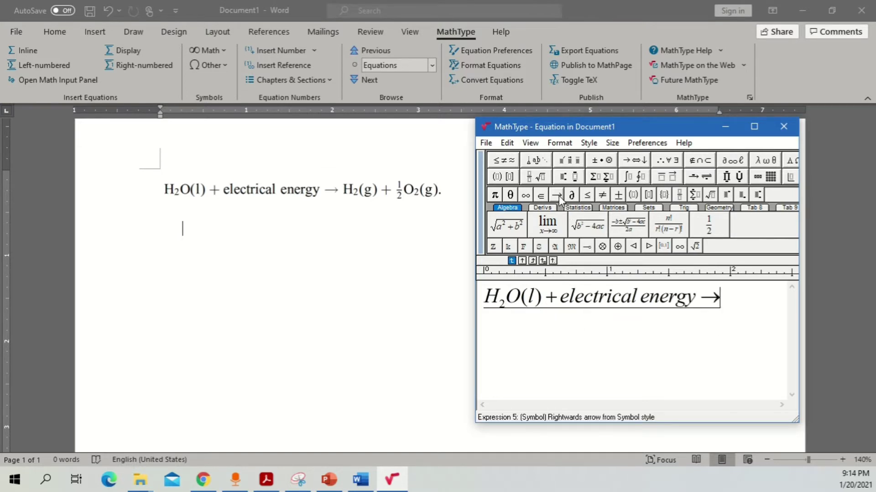
- Type H₂(g)+1 after the arrow, with the 2 subscripted
click(546, 315)
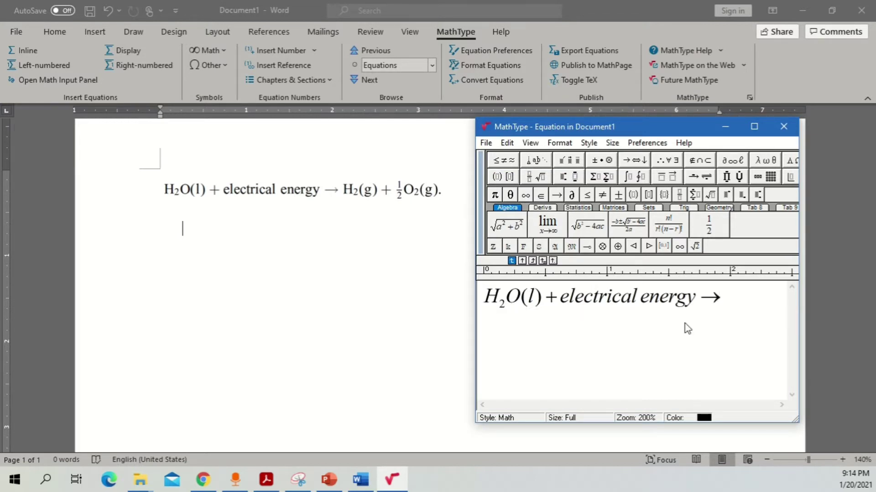
text(H2)
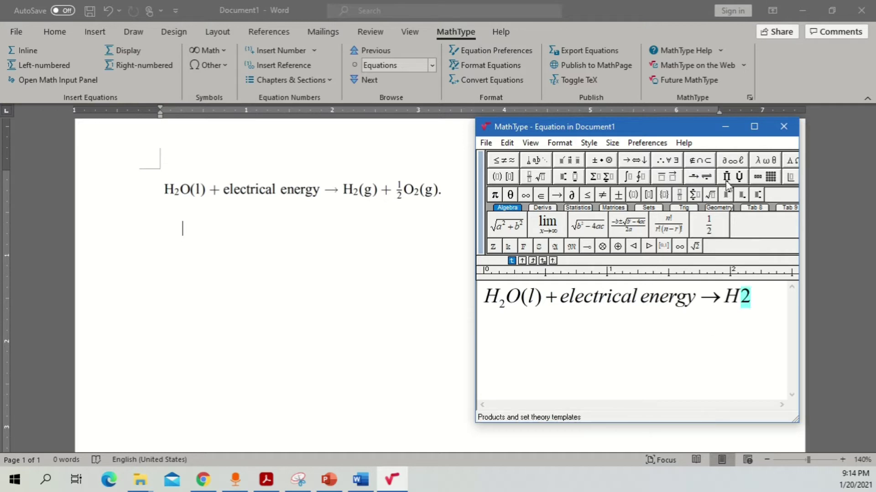
key(ctrl+l)
key(Tab)
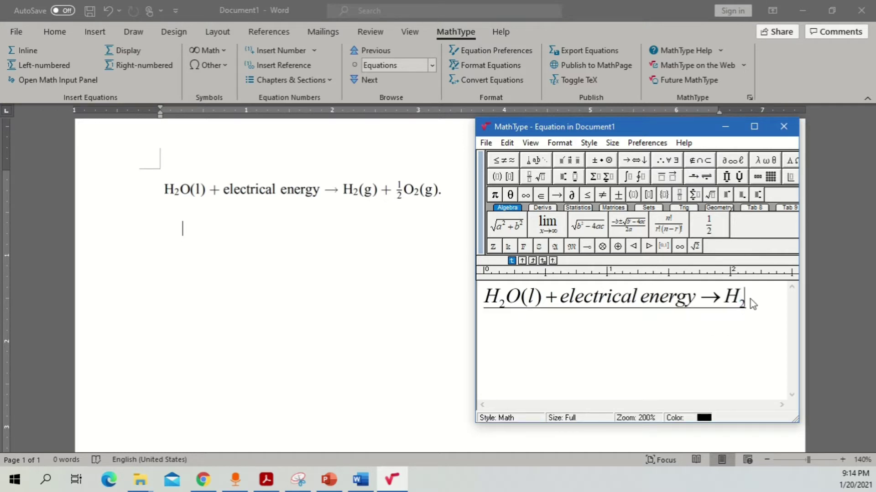
text((g)+)
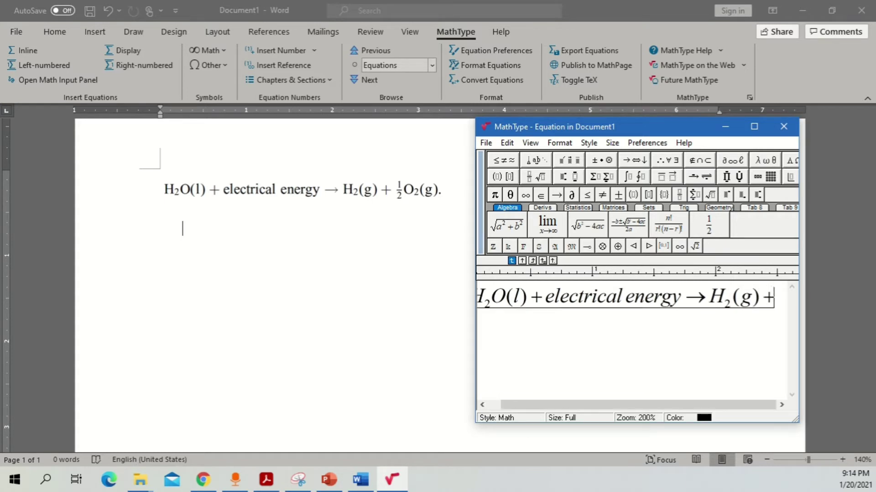
text(1)
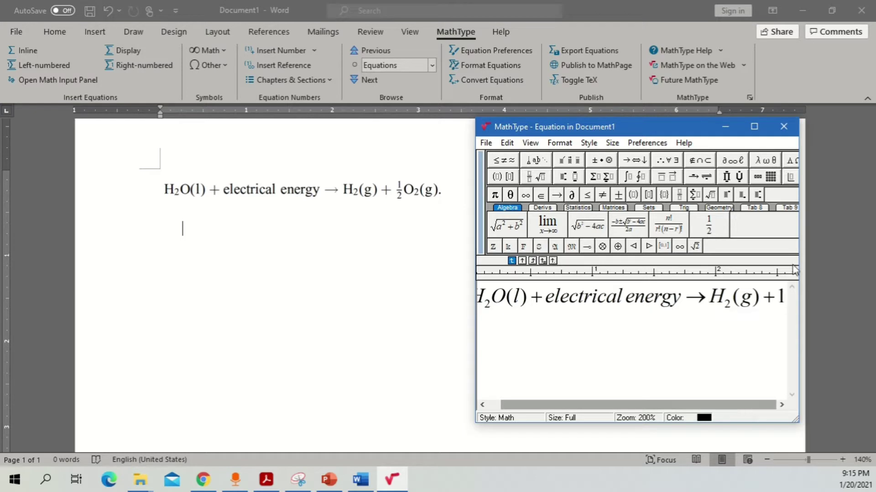
- Turn the trailing 1 into the fraction 1/2
drag(798, 222, 844, 222)
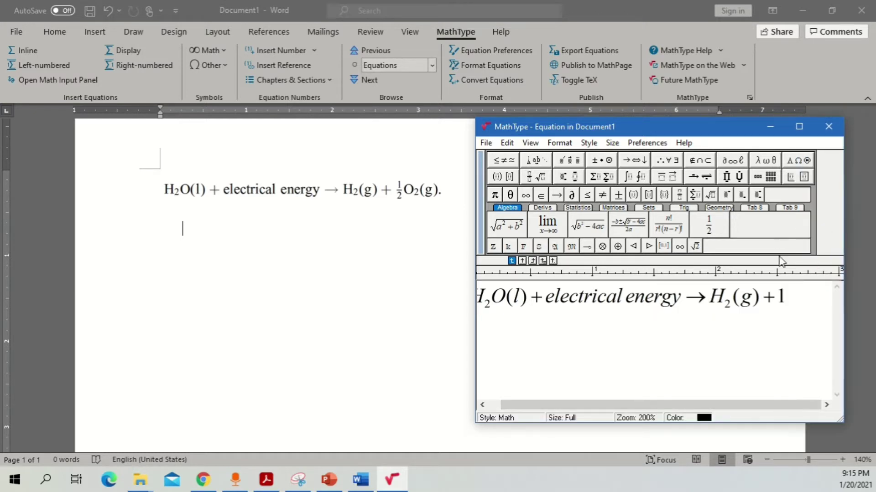
double_click(781, 299)
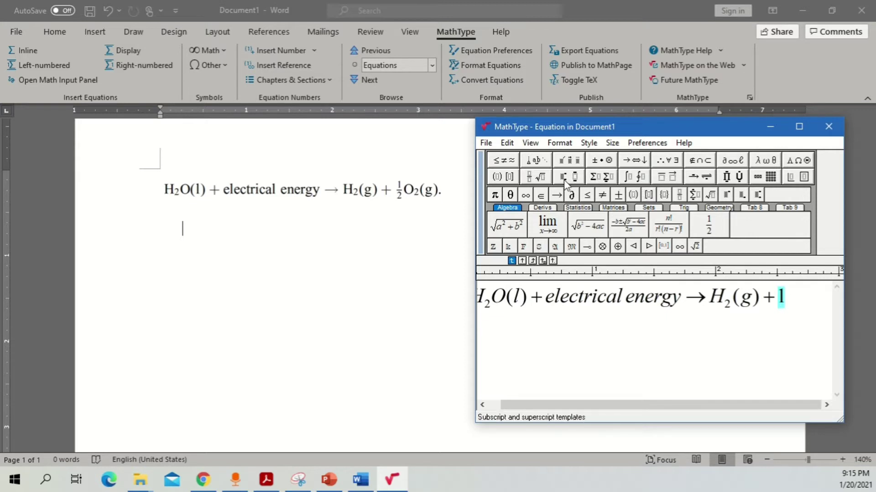
click(529, 179)
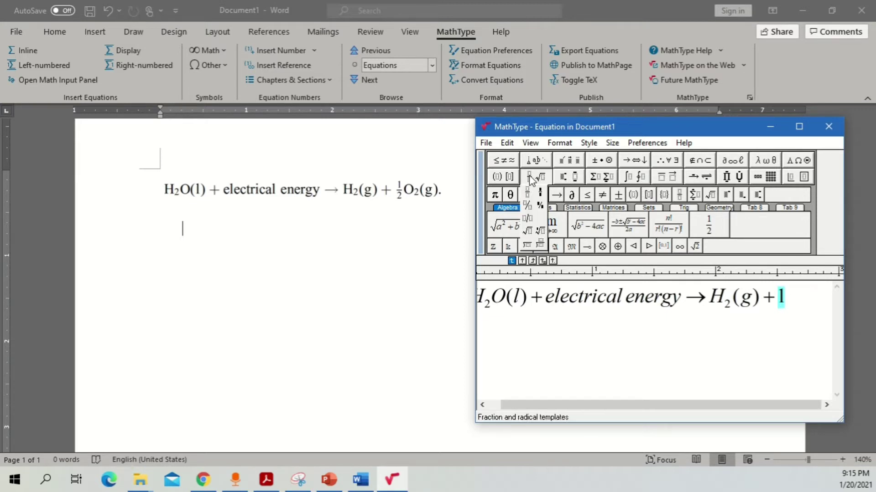
click(528, 194)
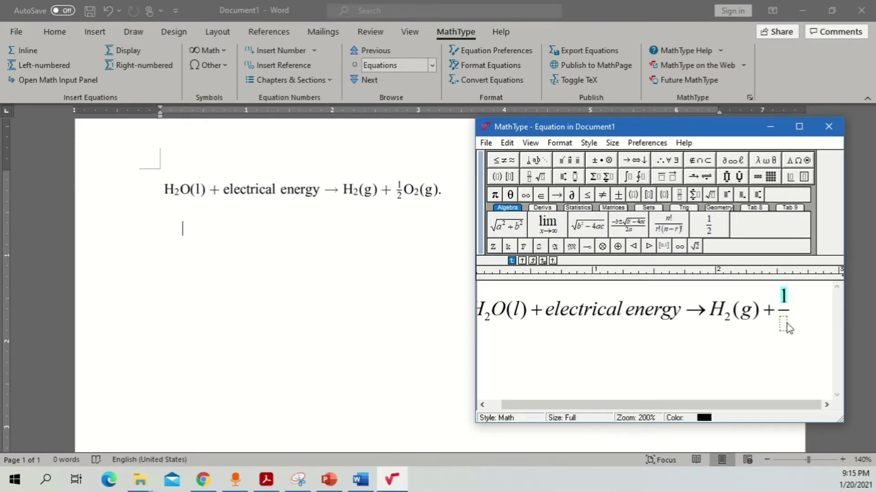
text(1)
key(BackSpace)
text(2)
- Try a reduced-size fraction, then undo and delete the misplaced fraction after the plus sign
drag(798, 308, 775, 301)
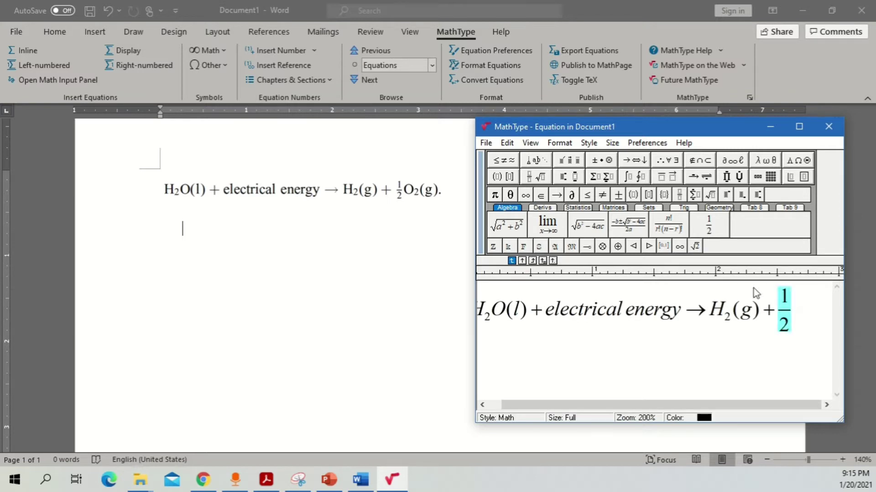
click(533, 178)
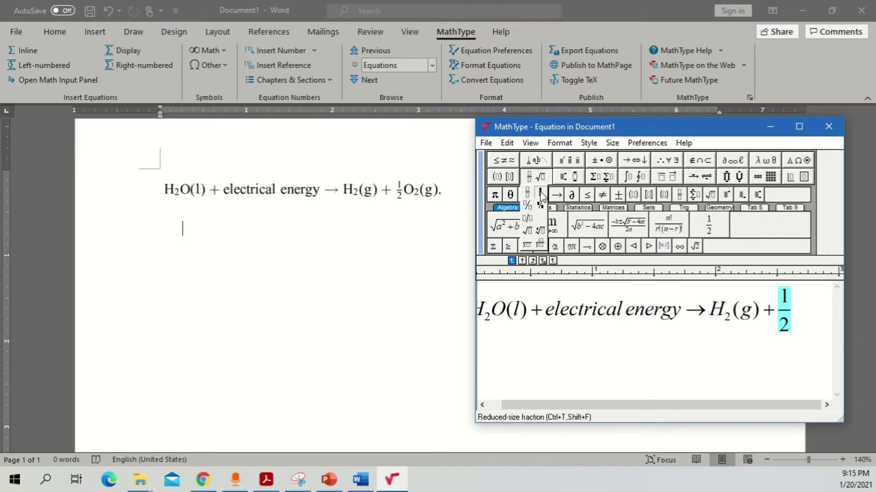
click(541, 194)
click(795, 324)
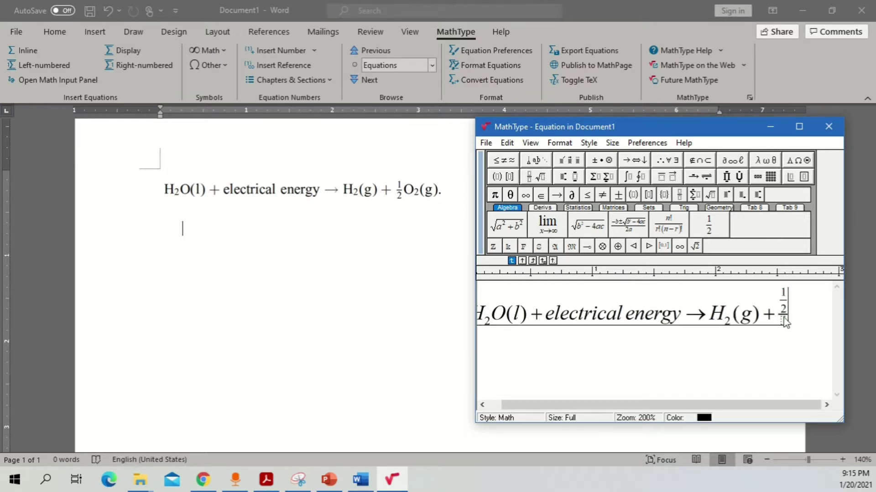
key(ctrl+z)
key(Delete)
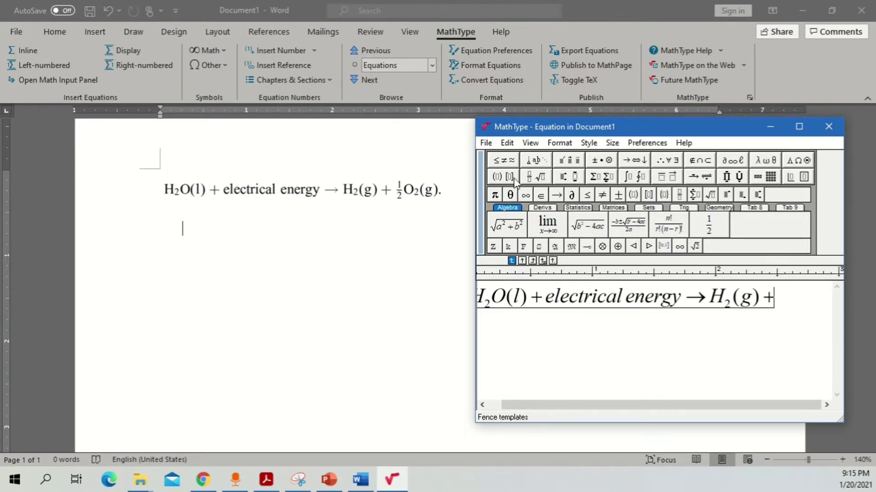
- Insert a reduced-size ½ followed by O₂(g), then close MathType to insert the equation
click(534, 178)
click(541, 195)
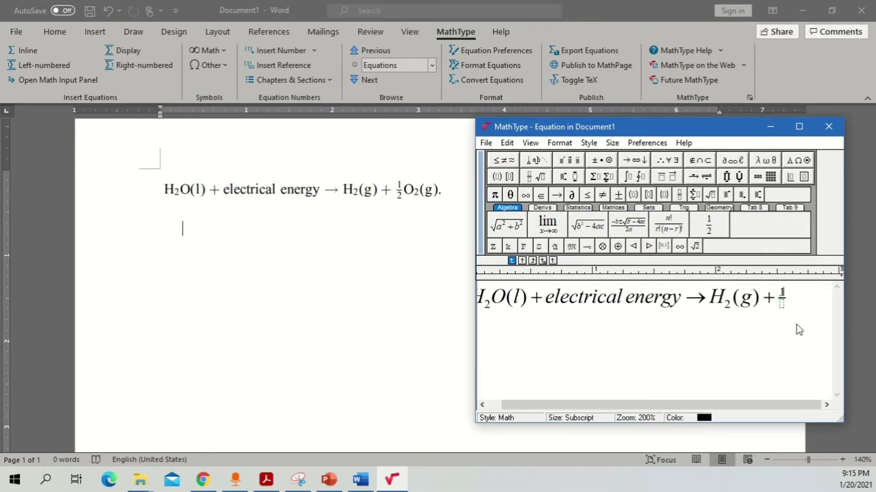
text(2O2)
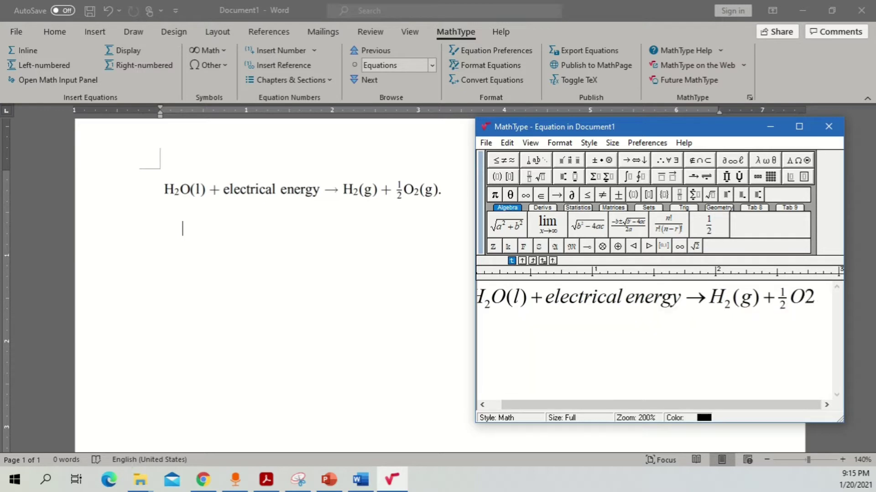
key(shift+Left)
click(742, 195)
key(Right)
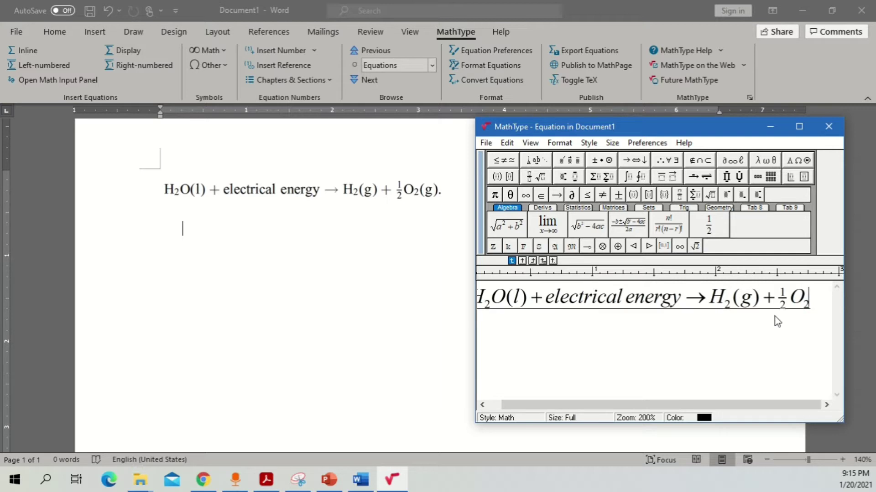
text((g))
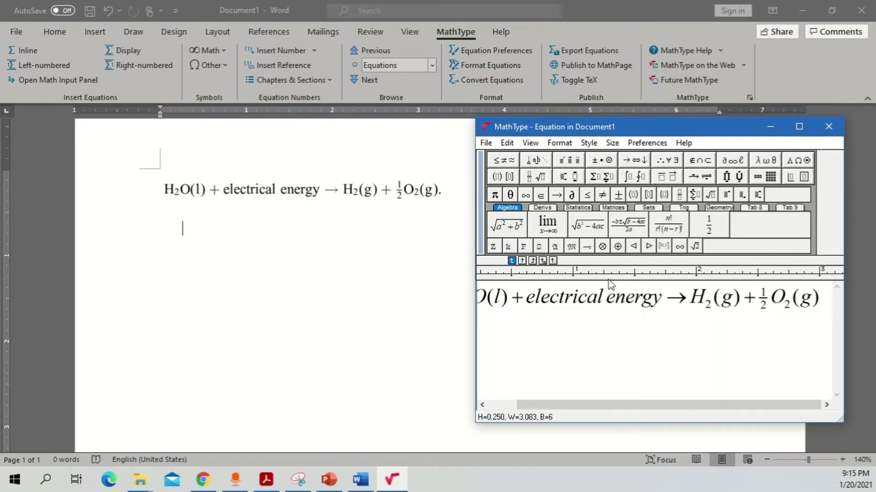
click(828, 127)
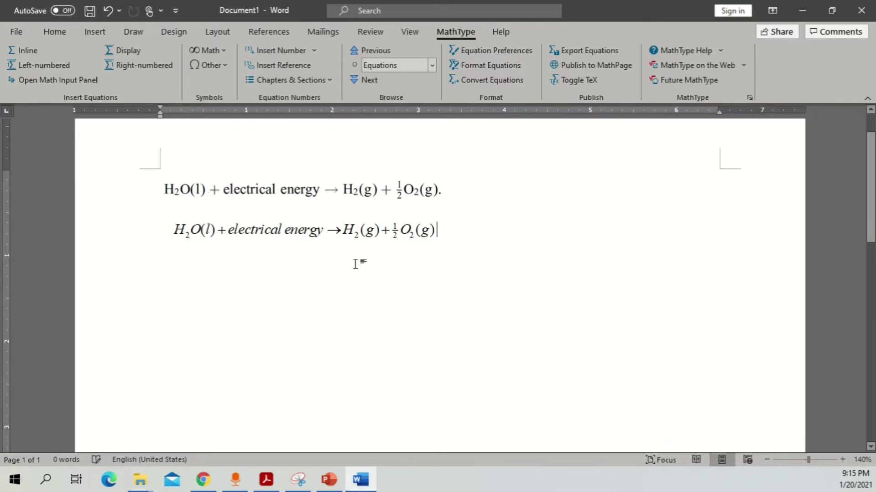
- Remove the space before the second equation and reopen it in MathType
click(306, 233)
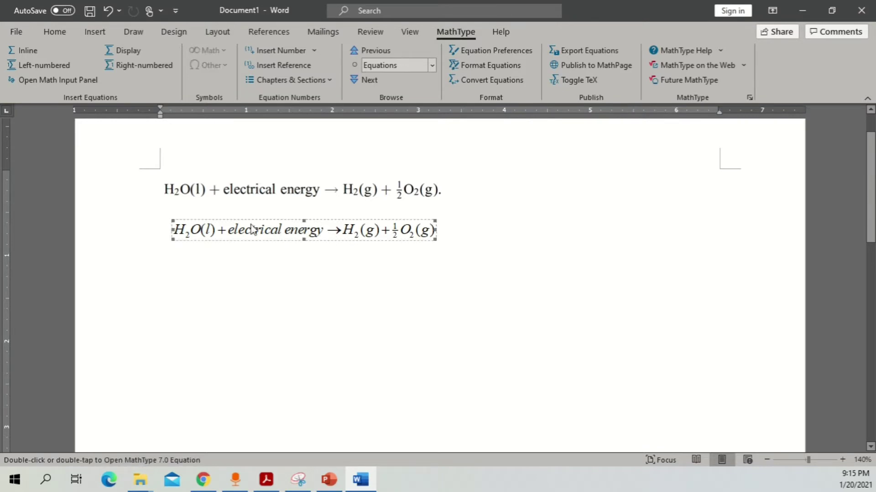
click(168, 230)
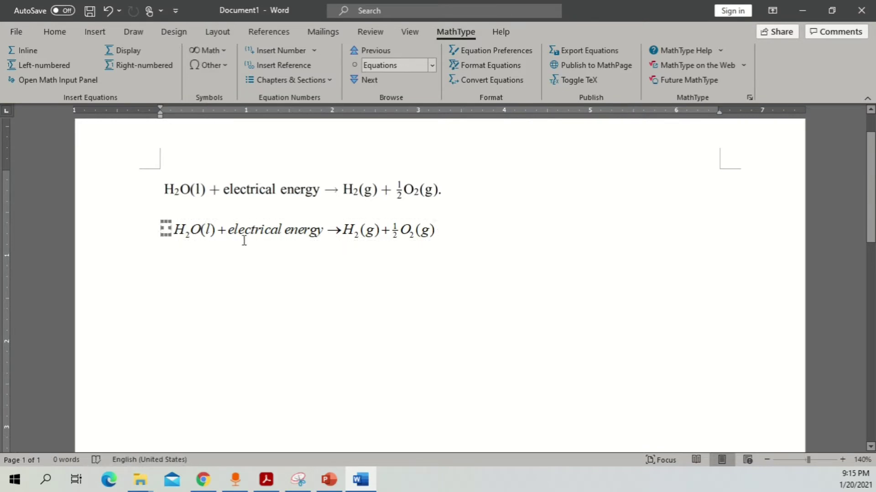
key(BackSpace)
click(220, 235)
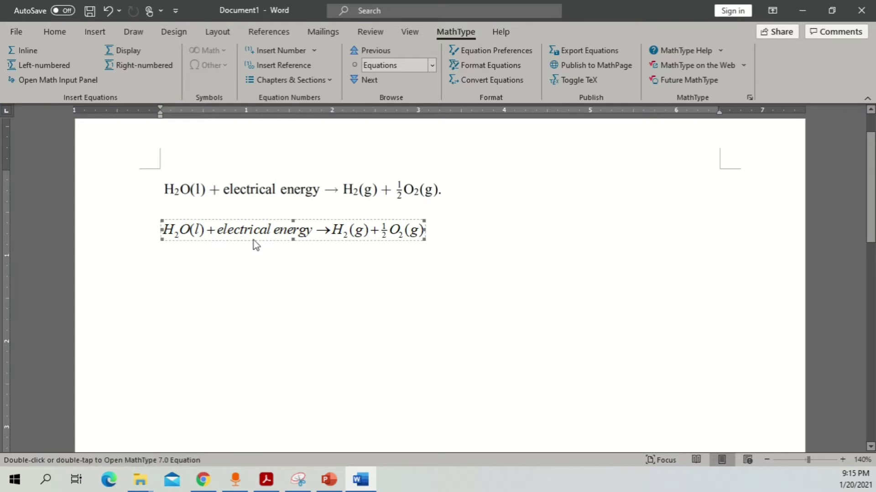
click(434, 231)
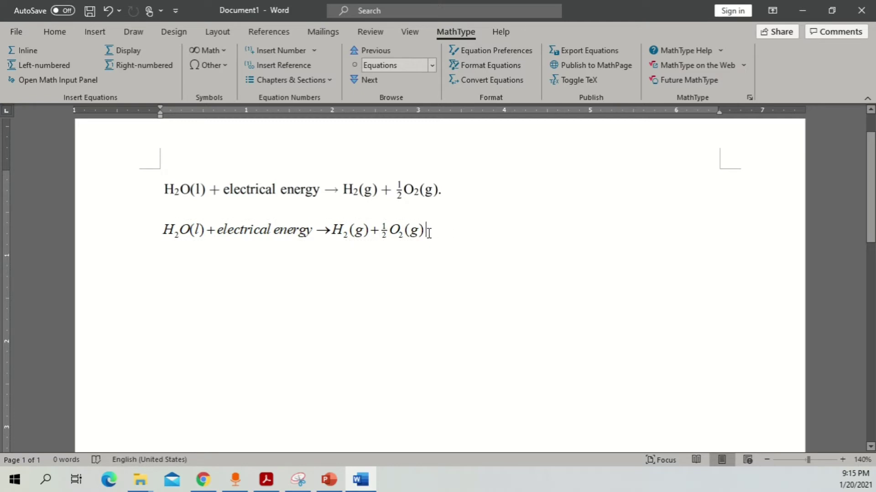
click(325, 233)
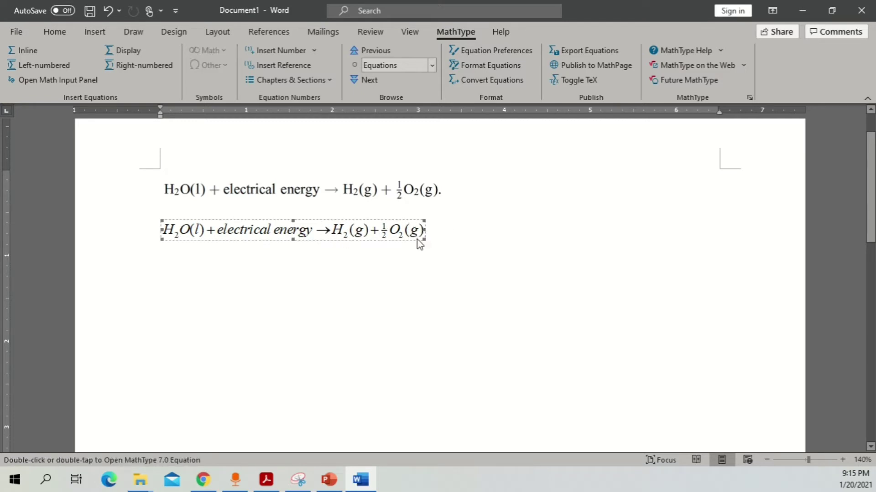
double_click(281, 235)
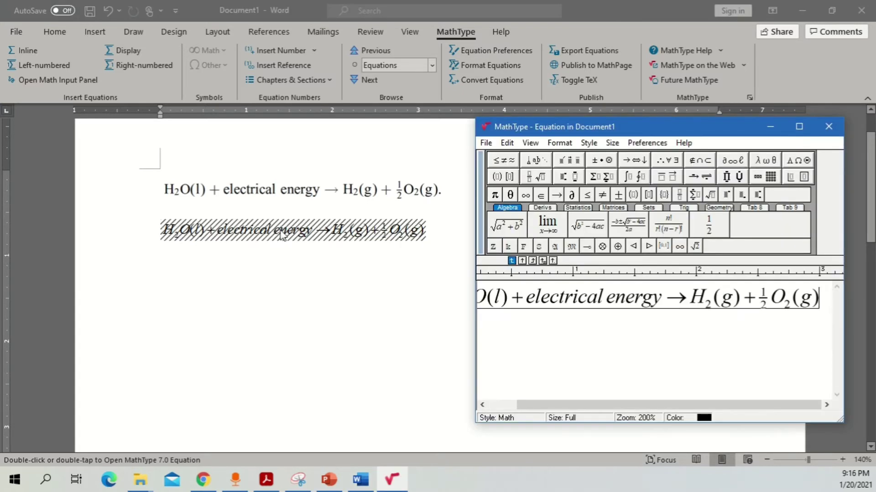
- Apply the colour Red from Format > Color with the caret inside the equation
drag(576, 406, 547, 406)
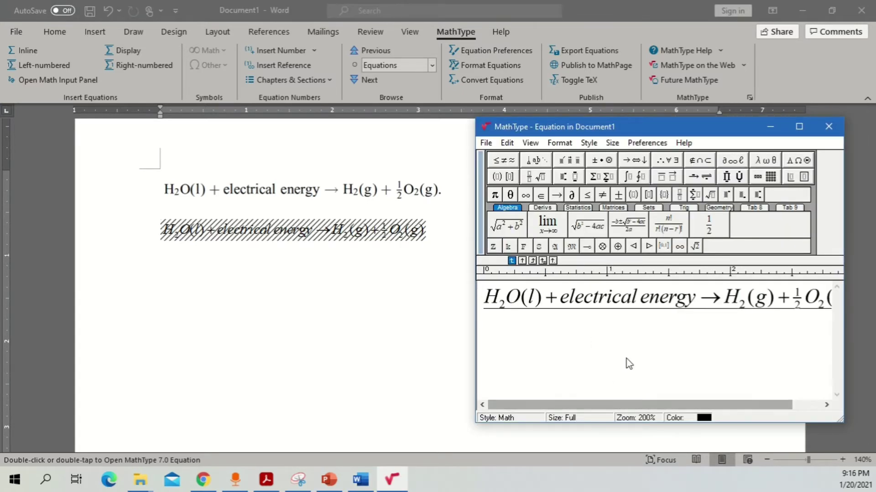
click(592, 294)
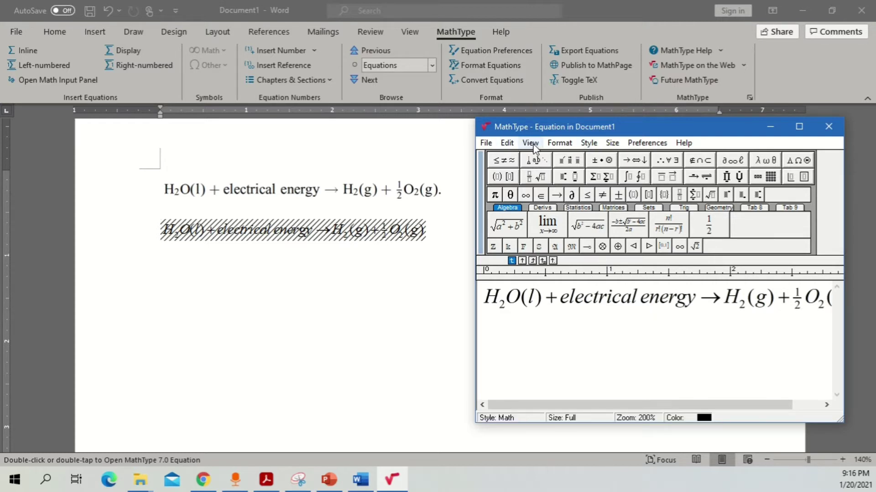
click(558, 143)
mouse_move(587, 281)
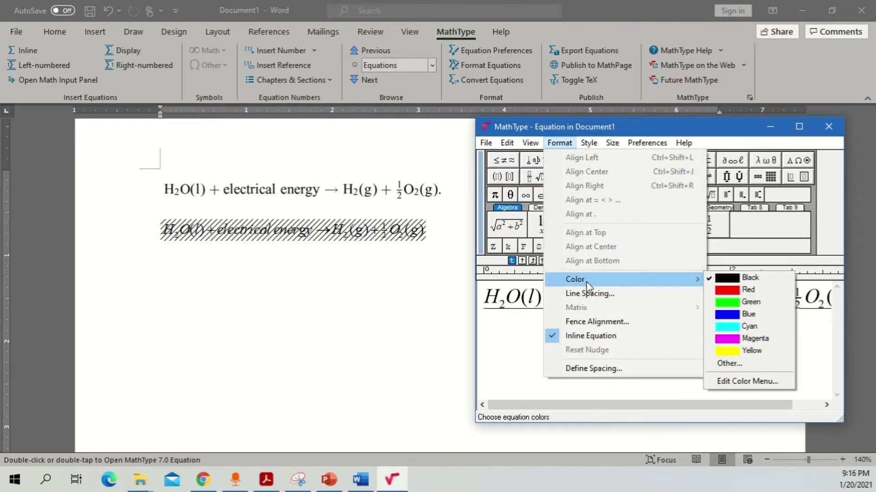
click(735, 295)
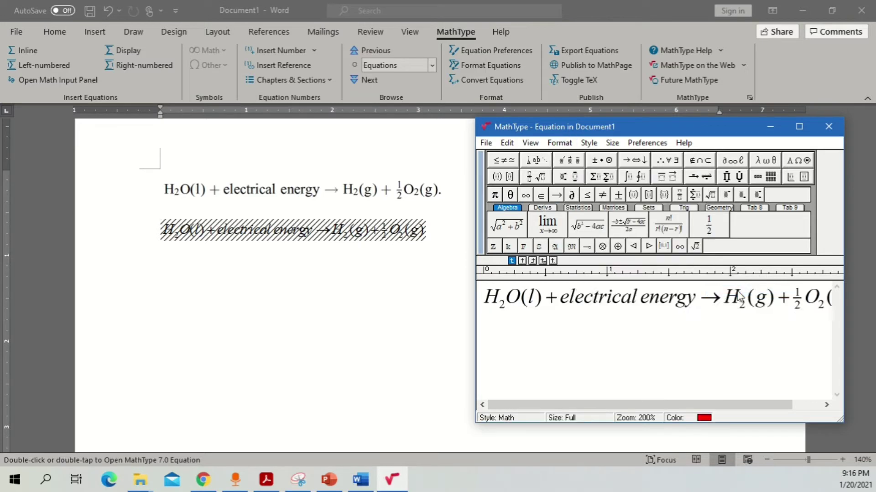
- Select the whole equation, colour it red, and save it back into Word with Ctrl+F4
drag(592, 299, 607, 299)
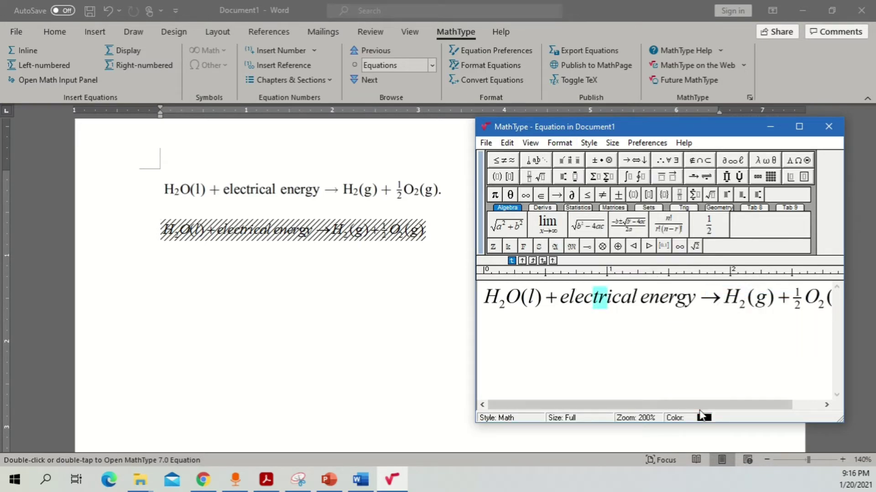
key(ctrl+a)
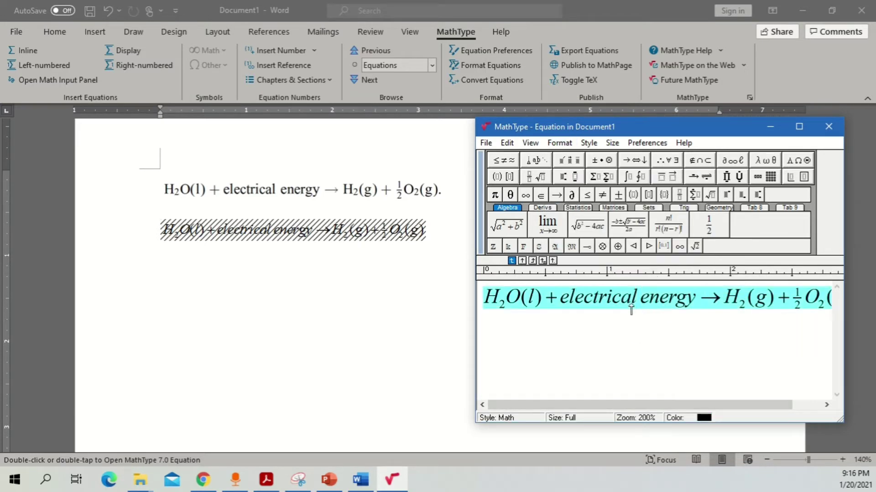
click(562, 143)
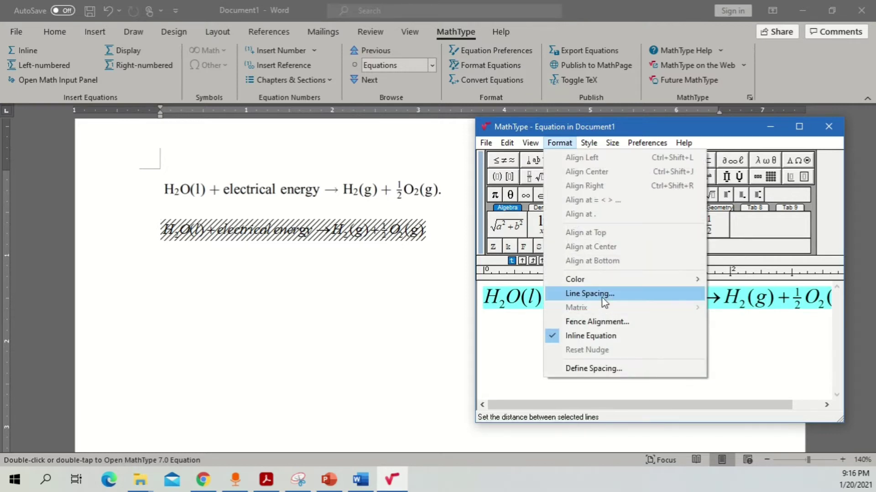
mouse_move(611, 280)
click(740, 291)
click(677, 355)
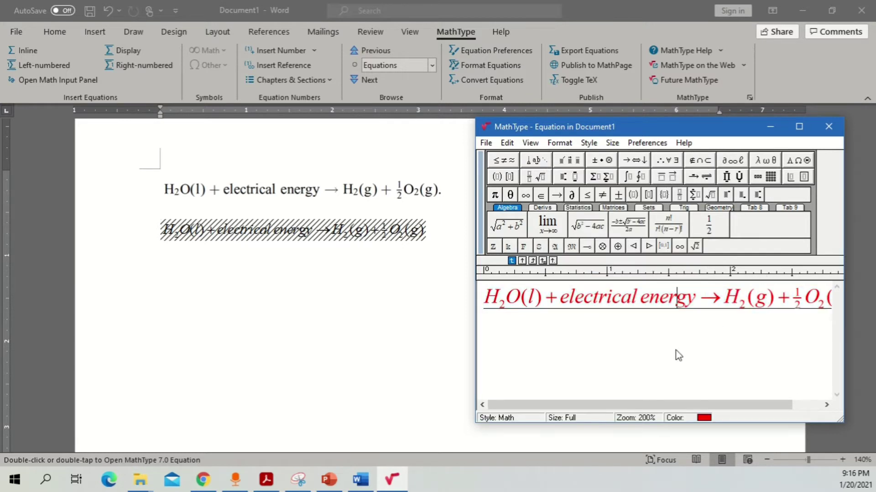
key(ctrl+a)
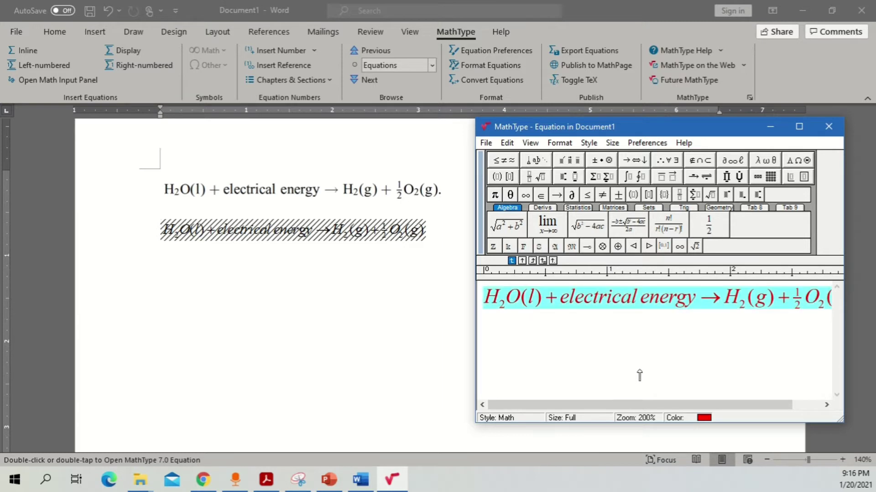
key(ctrl+F4)
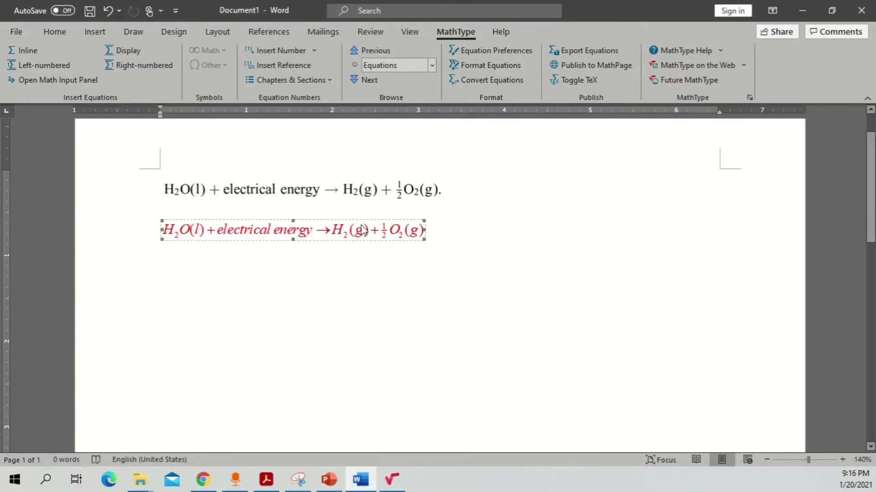
- Reopen the red equation and browse Define Spacing values such as 150% line and matrix row spacing
double_click(369, 232)
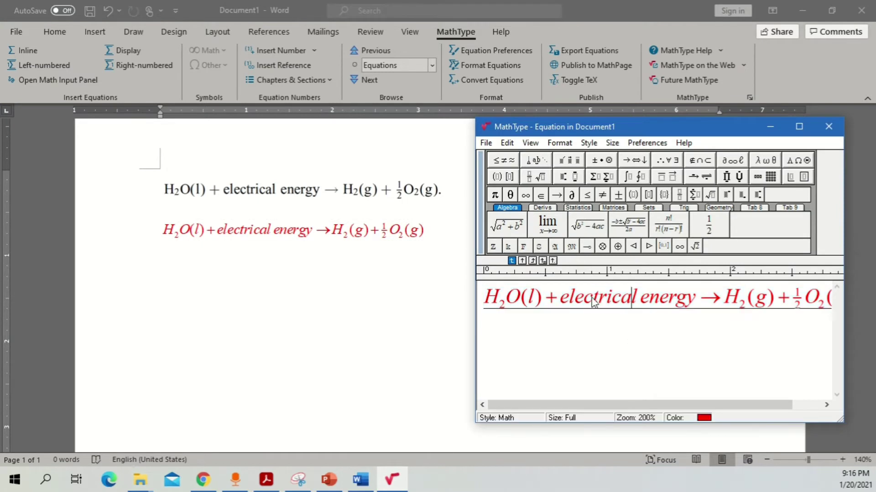
click(559, 143)
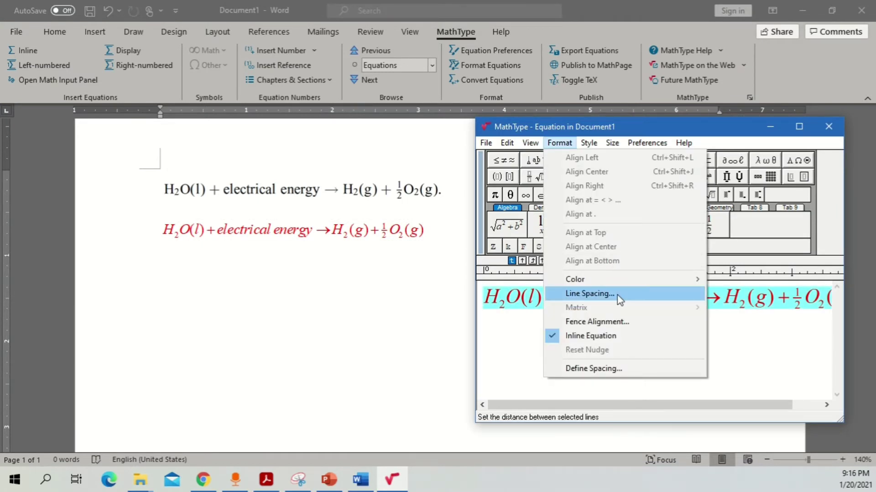
click(601, 365)
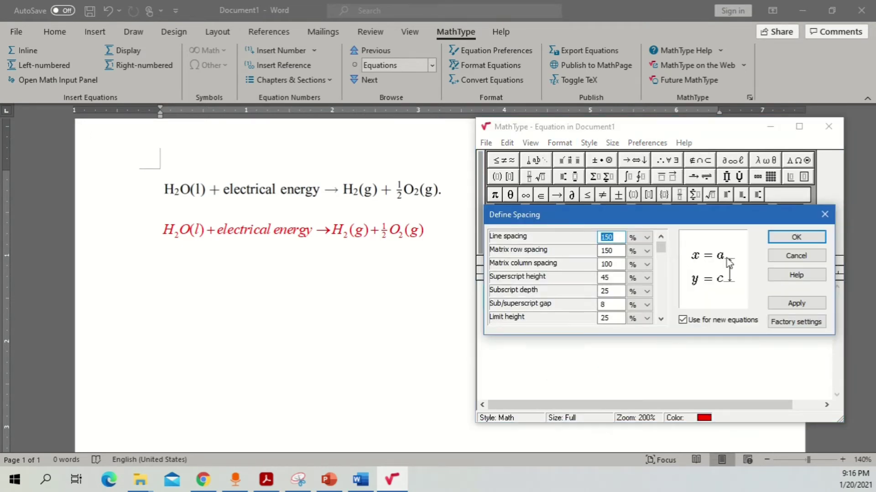
click(569, 255)
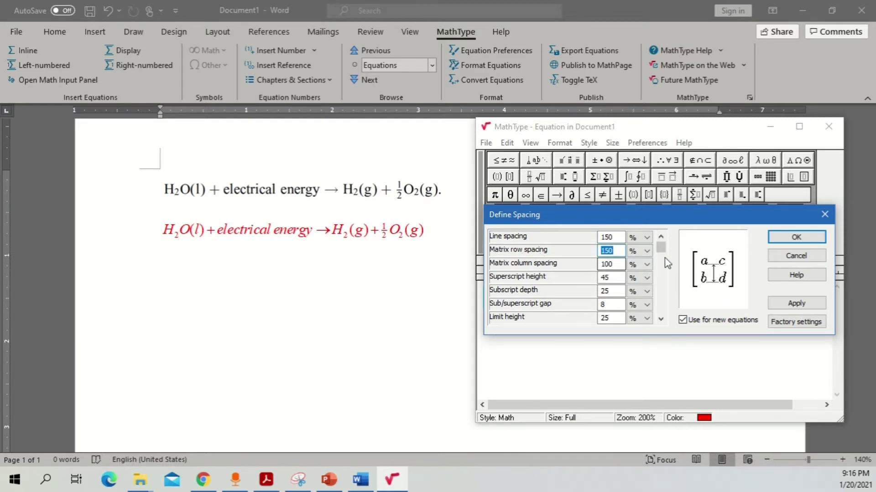
scroll(662, 319, down, 2)
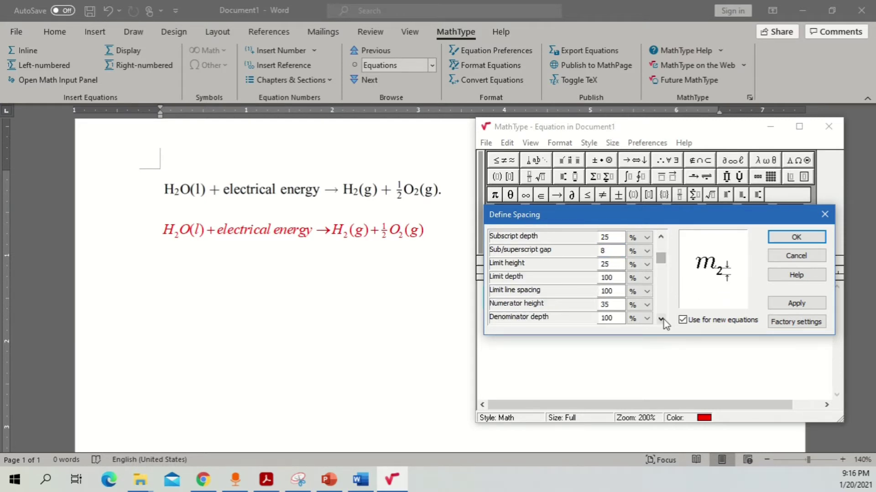
click(661, 318)
click(661, 318)
click(660, 319)
click(661, 319)
click(660, 319)
click(661, 319)
click(661, 319)
click(661, 319)
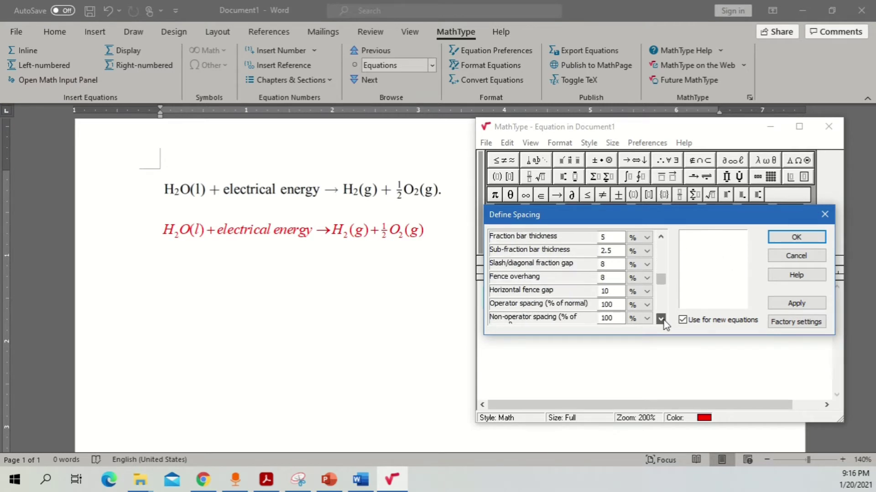
- Close Define Spacing, switch to Text style, and replace the ® after energy with a → arrow
click(824, 215)
click(589, 143)
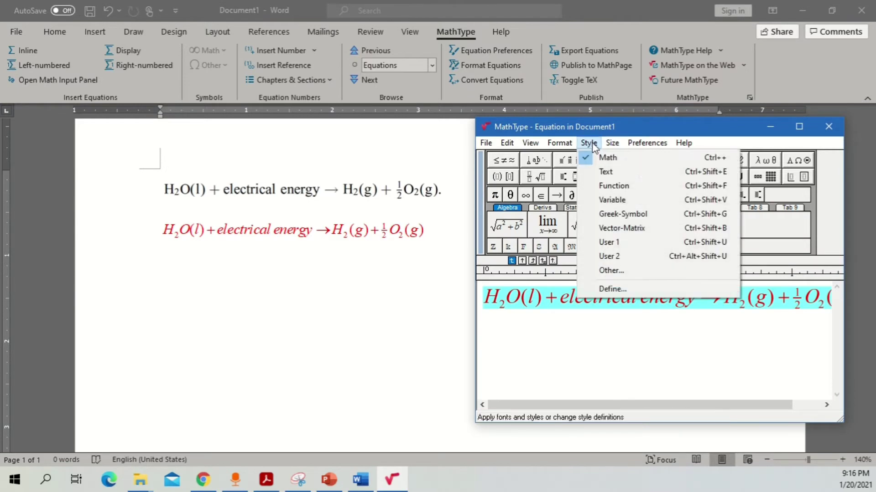
click(641, 173)
click(705, 305)
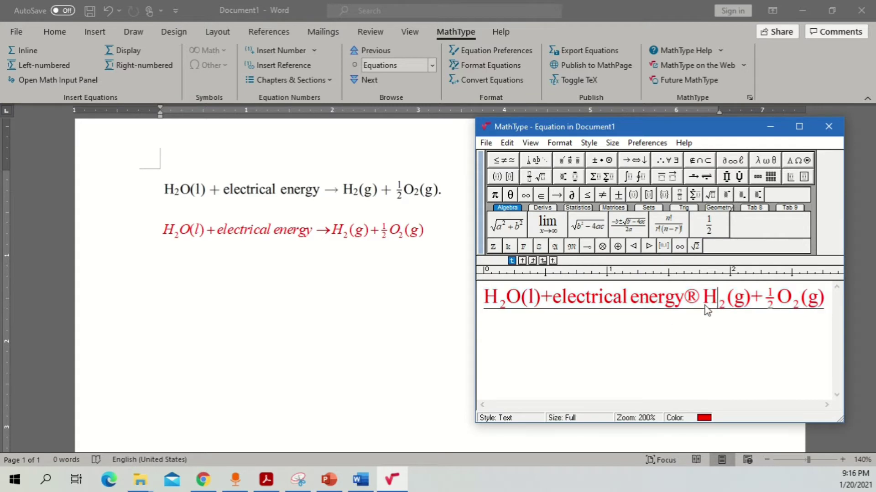
drag(699, 300, 683, 300)
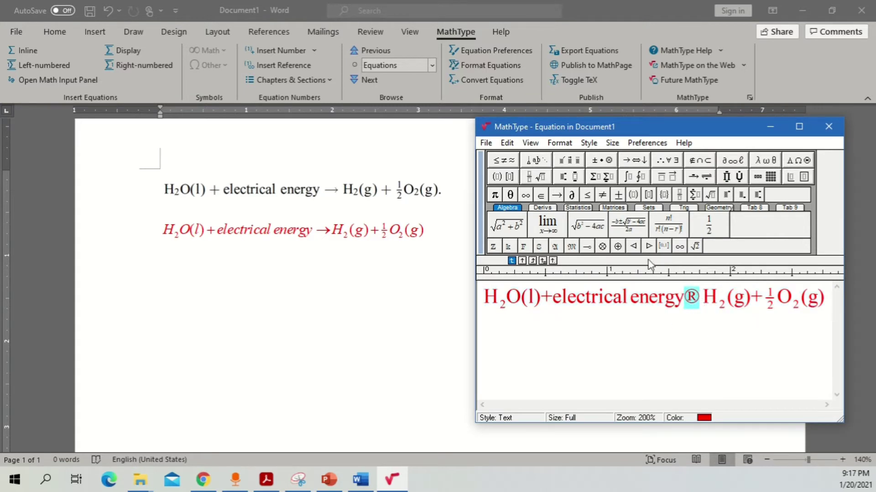
click(557, 195)
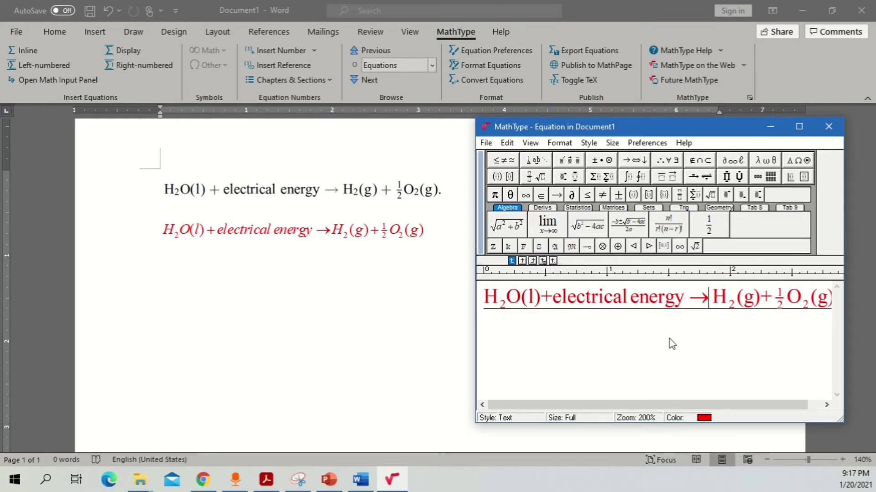
- Restyle the whole equation in Math style
key(ctrl+a)
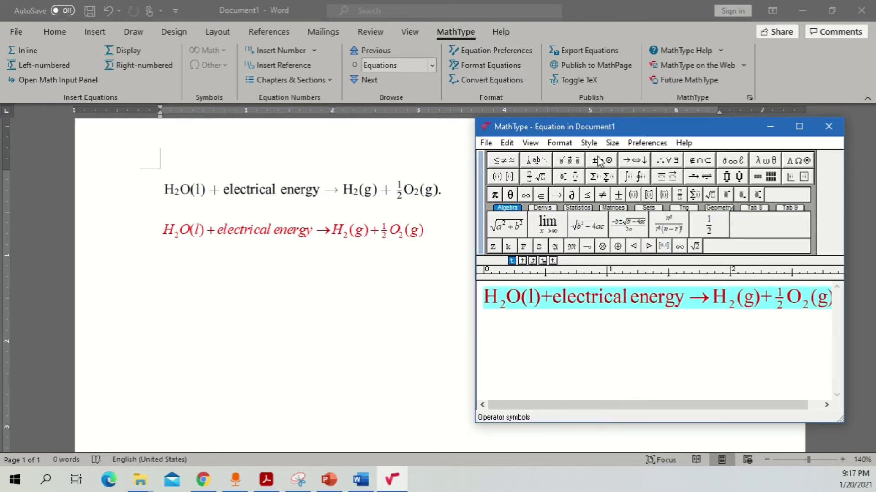
click(589, 143)
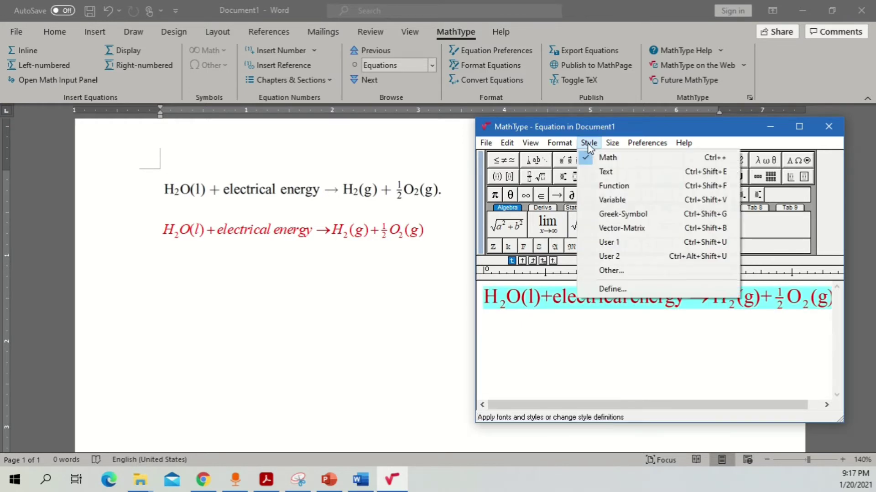
click(609, 160)
click(620, 328)
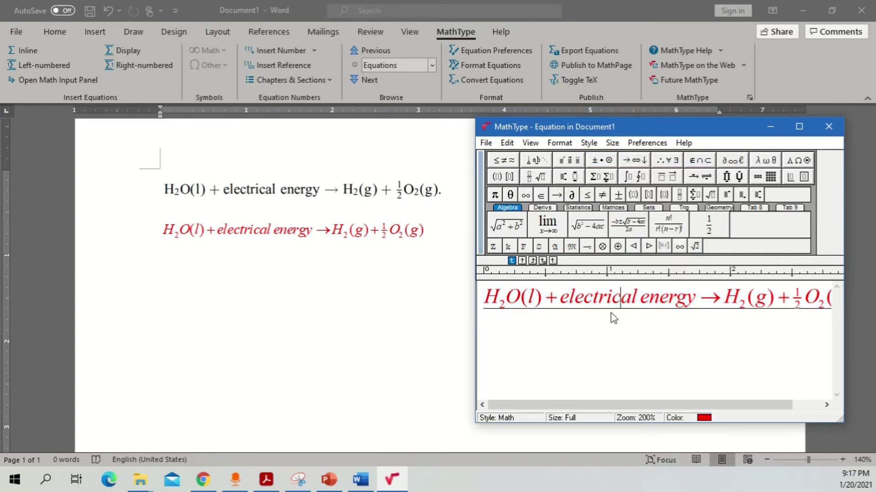
- Browse the Derivs, Statistics, Matrices, Sets and Trig template tabs, ending on Geometry
mouse_move(510, 164)
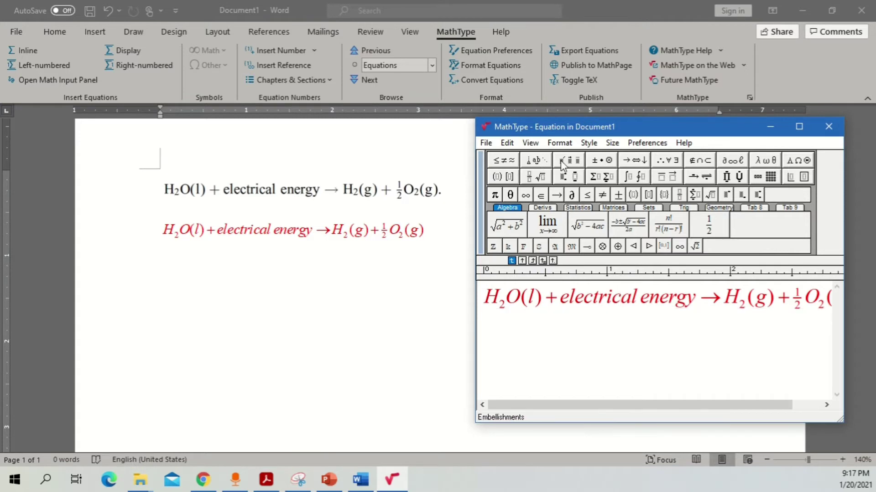
mouse_move(563, 165)
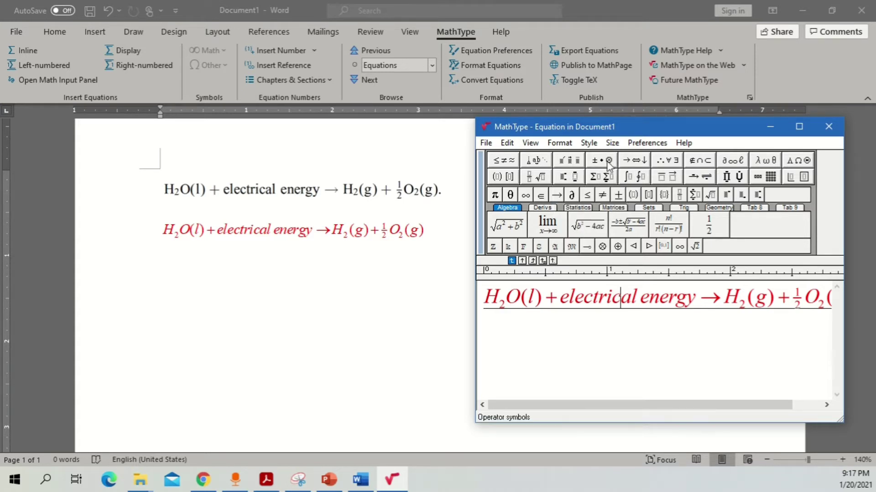
mouse_move(609, 167)
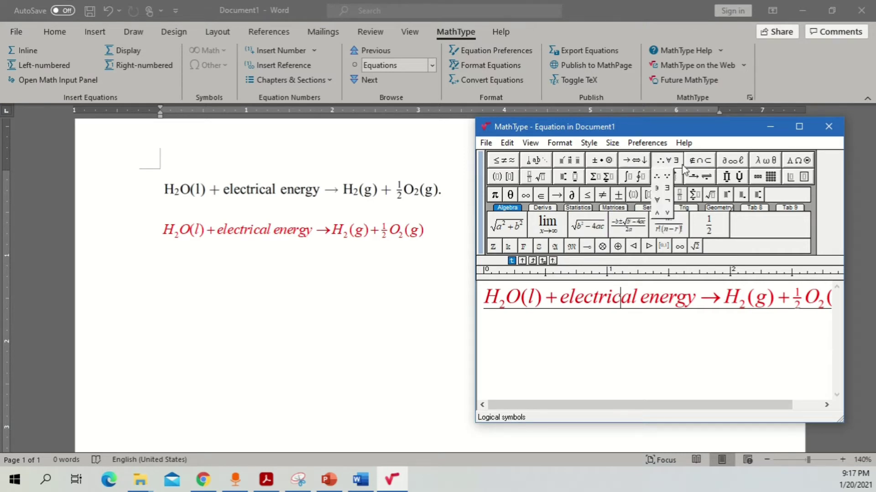
mouse_move(805, 169)
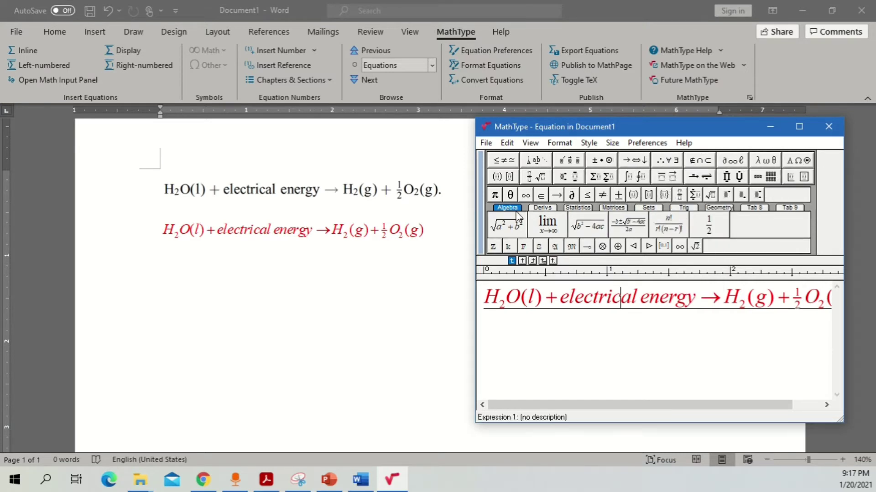
click(543, 208)
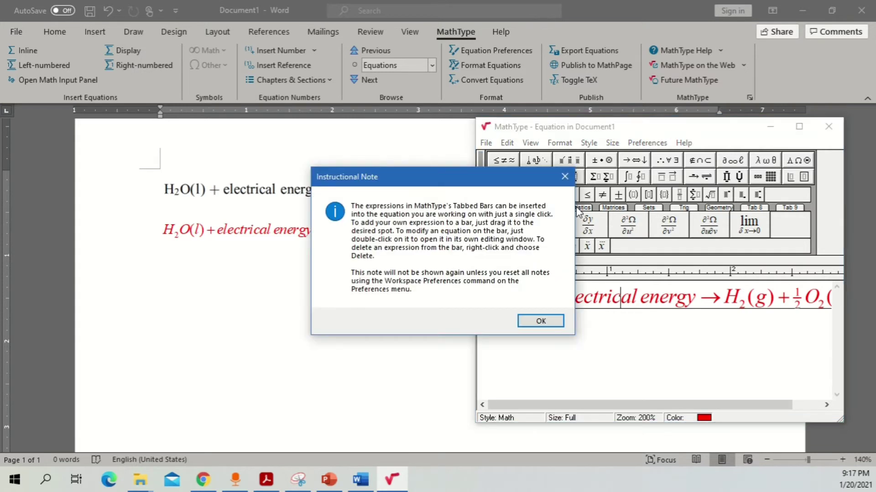
click(565, 178)
click(585, 207)
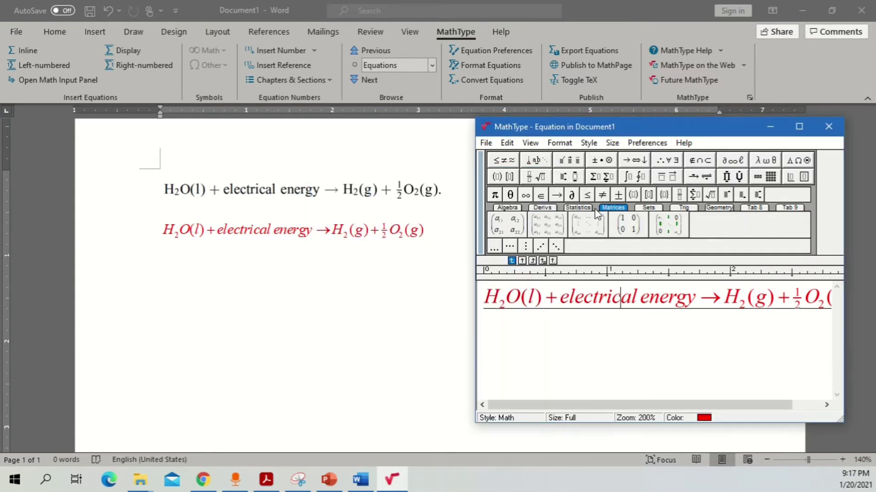
click(613, 208)
click(650, 208)
click(684, 209)
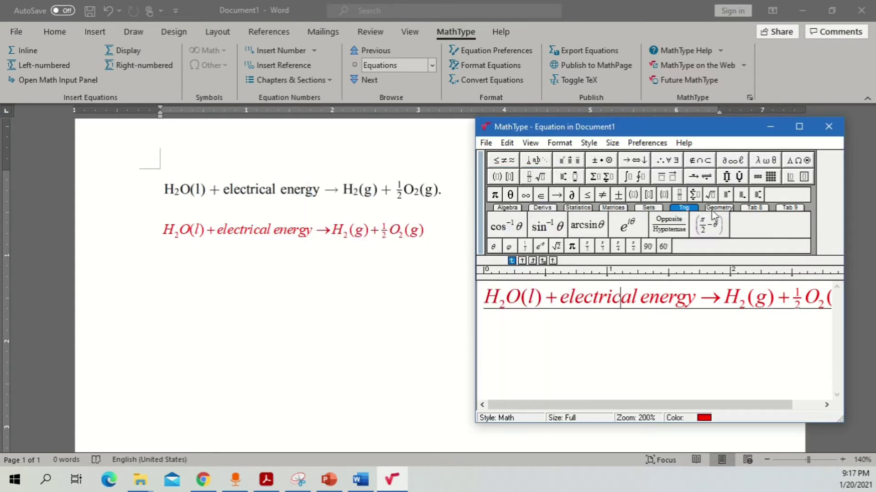
click(714, 211)
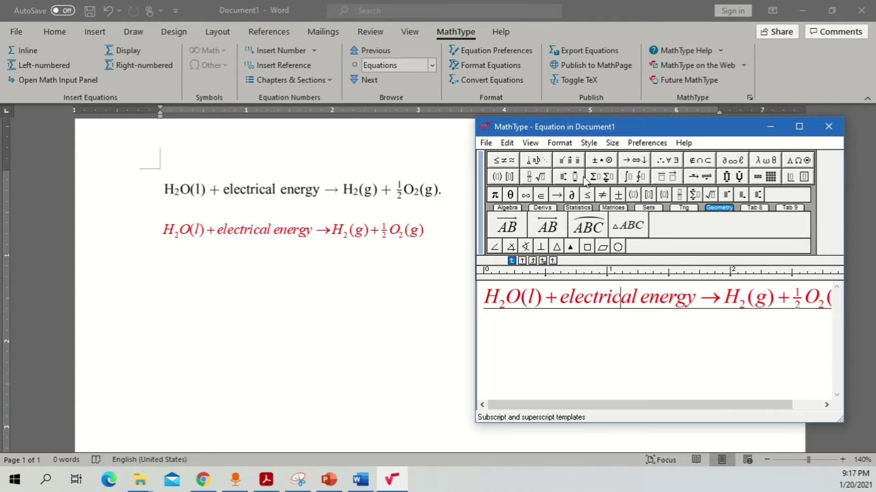
- Review the equation style font definitions, keeping Times New Roman as the primary font
key(ctrl+a)
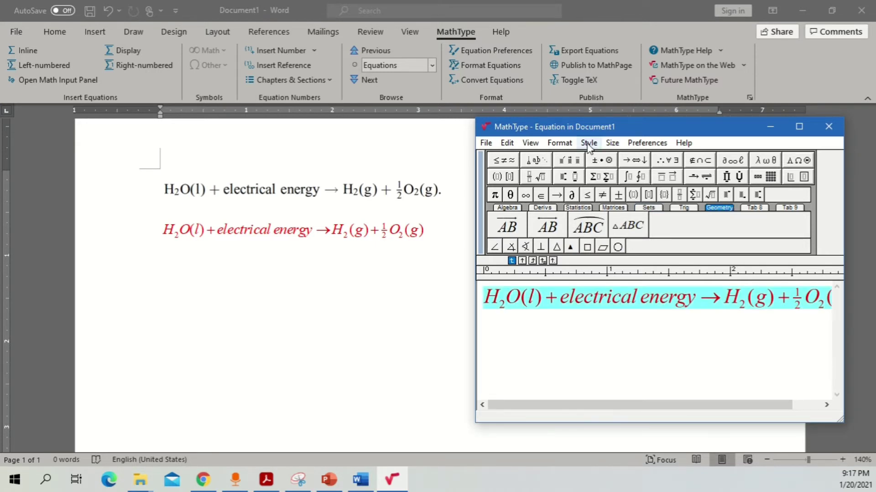
click(589, 143)
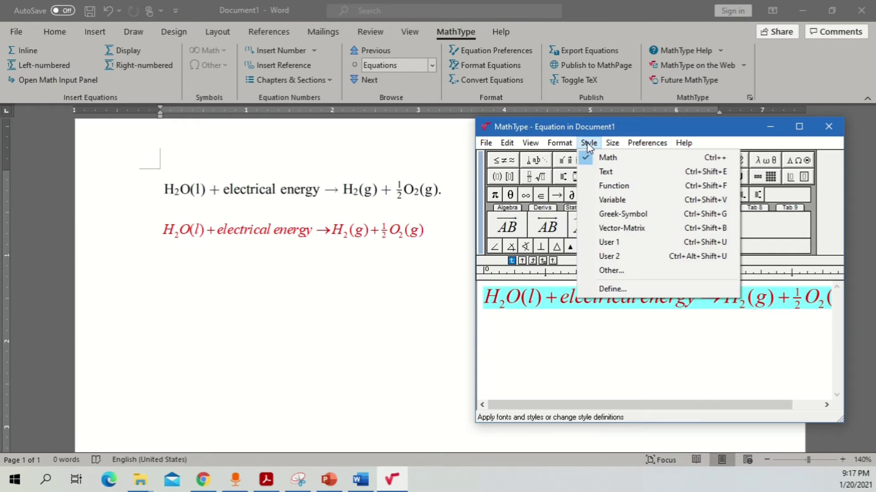
click(614, 287)
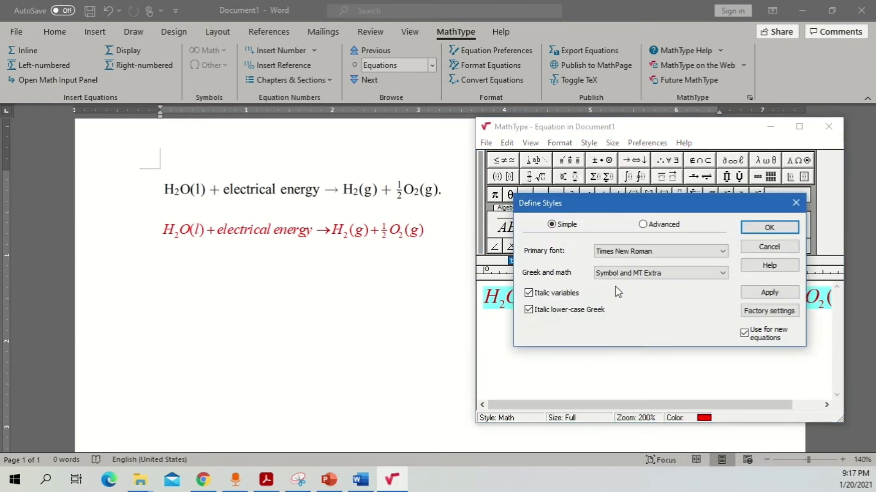
drag(616, 203, 625, 238)
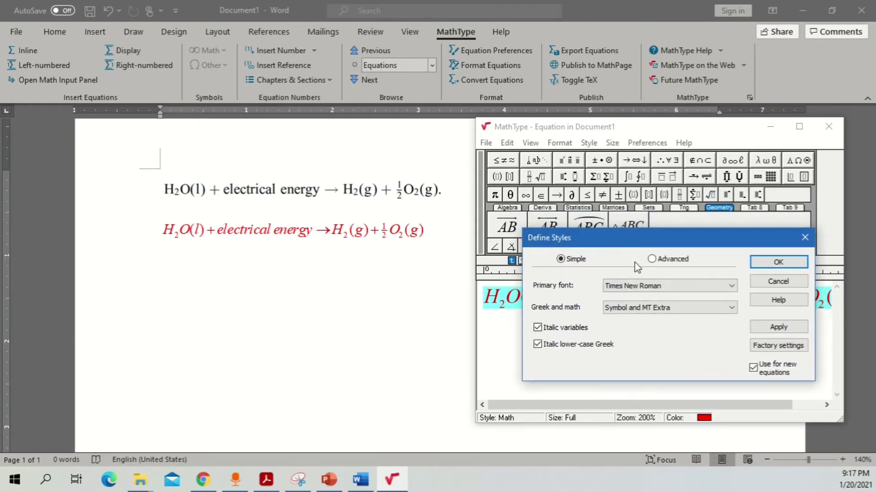
click(656, 293)
click(656, 294)
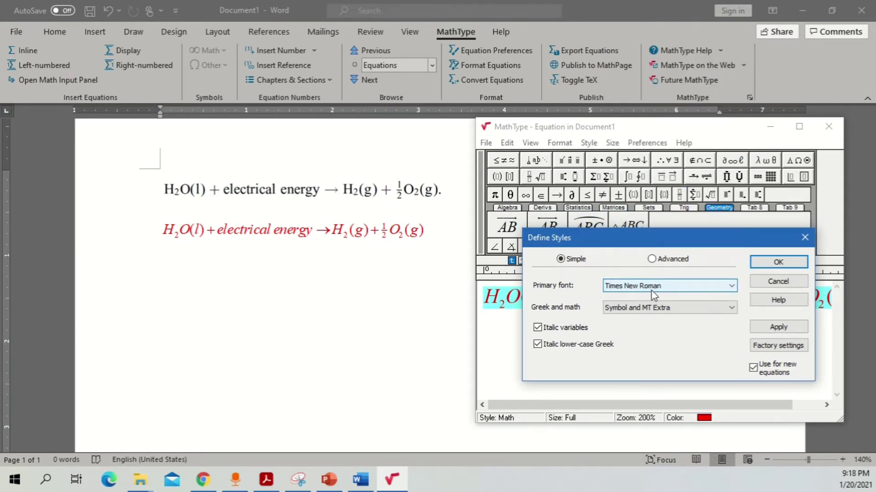
click(652, 259)
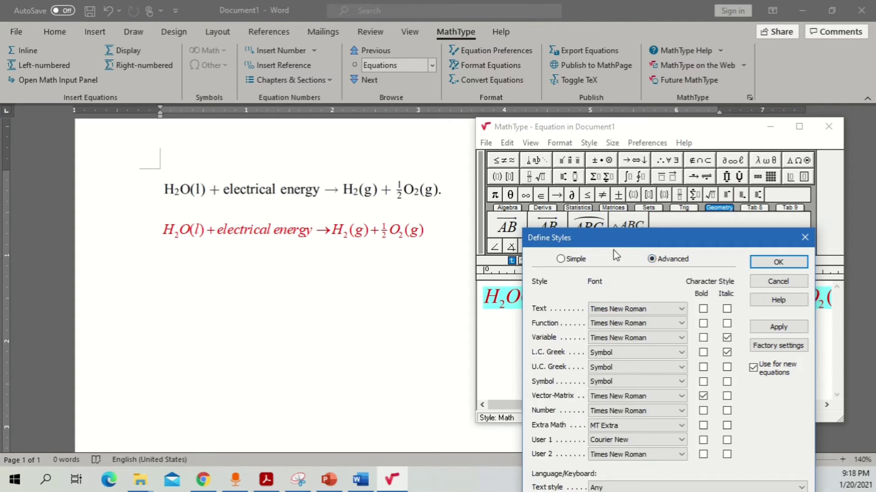
drag(593, 237, 563, 167)
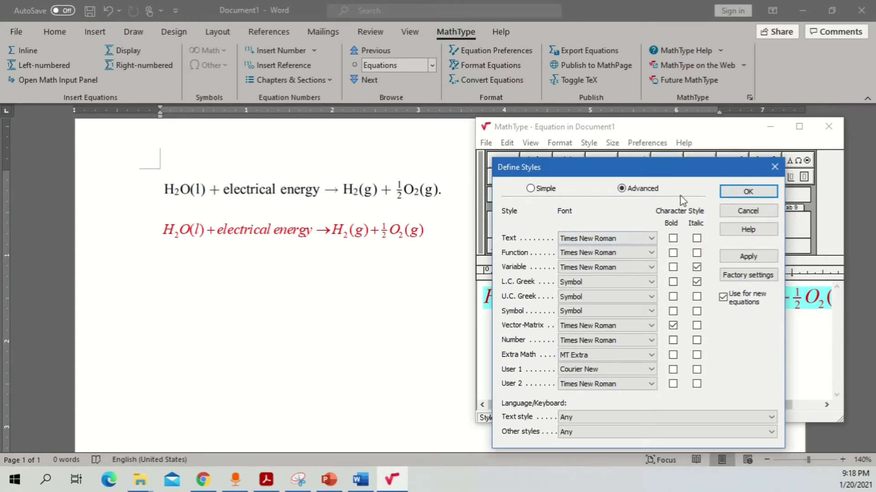
click(539, 191)
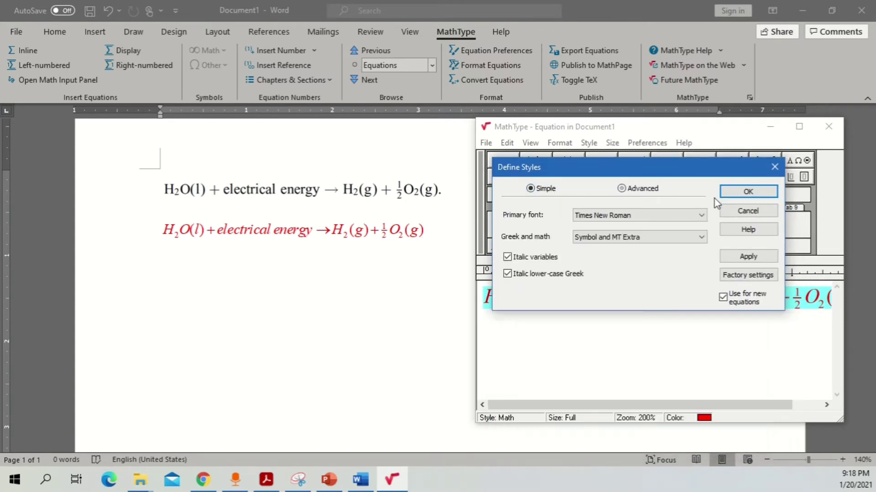
click(743, 192)
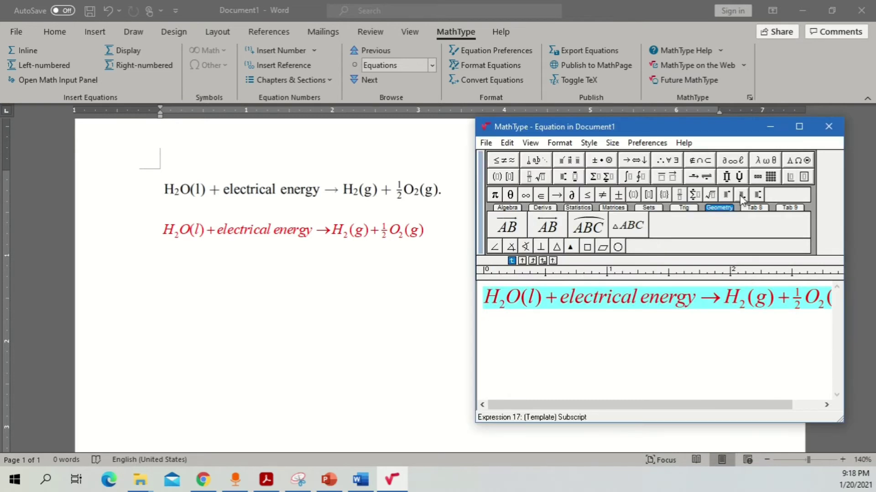
- Set MathType's Full equation size to 10 pt and update the red equation in Word
click(612, 143)
click(655, 322)
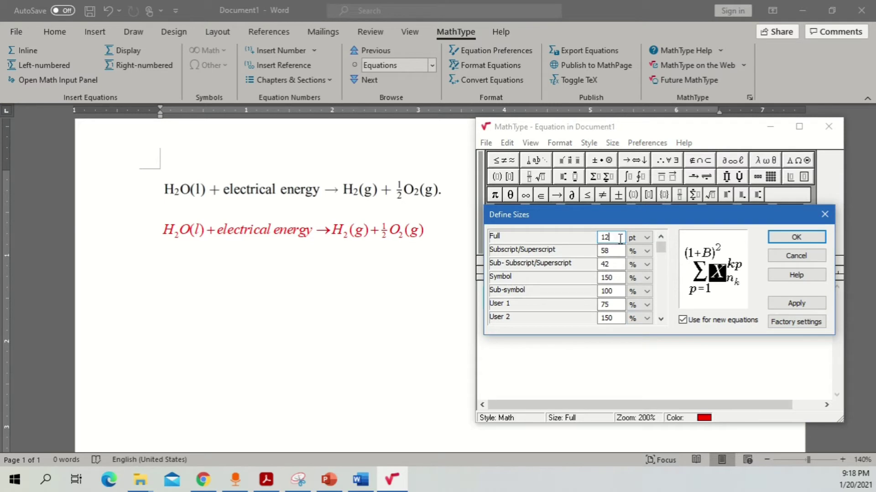
text(1)
key(Return)
click(631, 356)
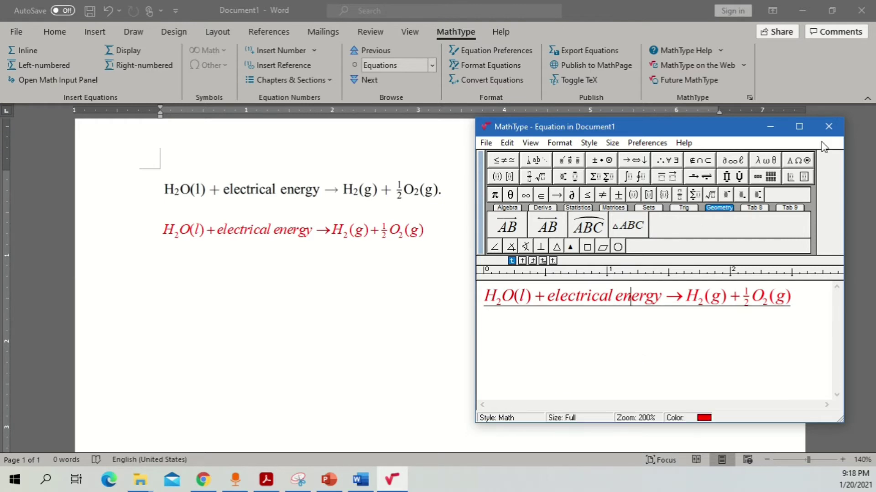
click(828, 126)
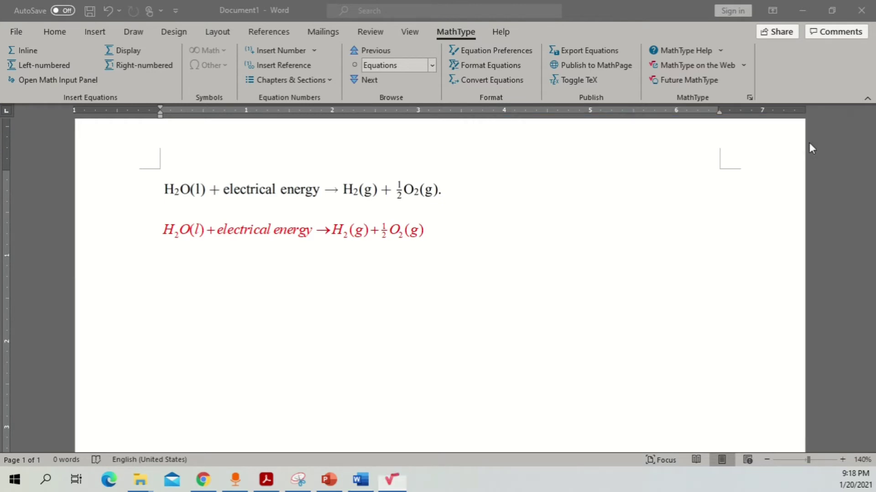
- Recolour the whole second equation black in MathType and update it in Word
double_click(354, 232)
key(ctrl+a)
click(588, 143)
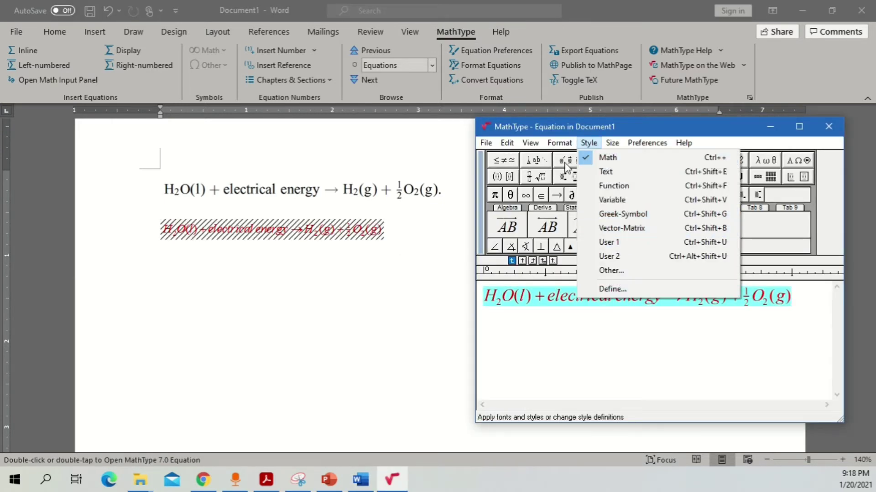
mouse_move(586, 283)
click(748, 277)
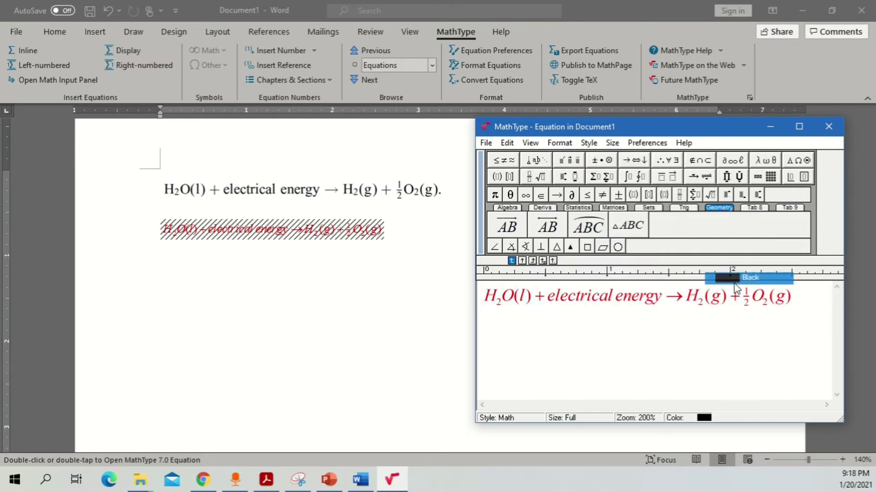
click(664, 319)
click(829, 126)
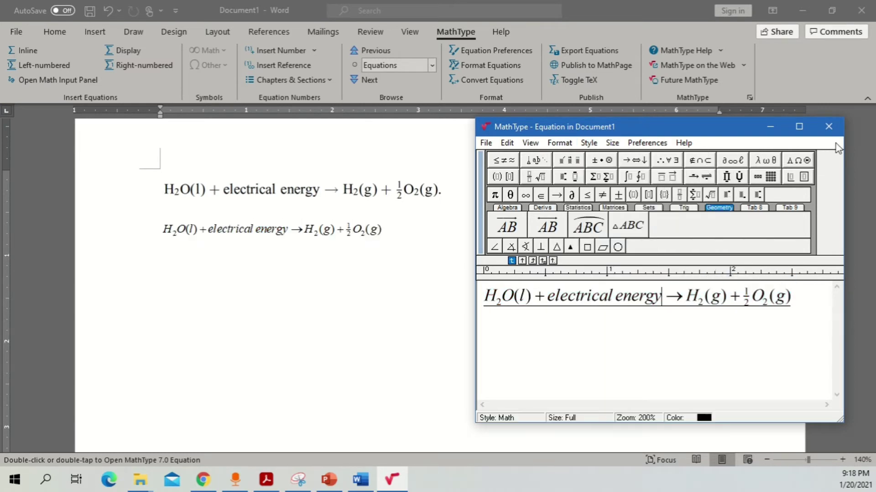
- Select and deselect the updated equation object in the document
click(407, 288)
click(379, 233)
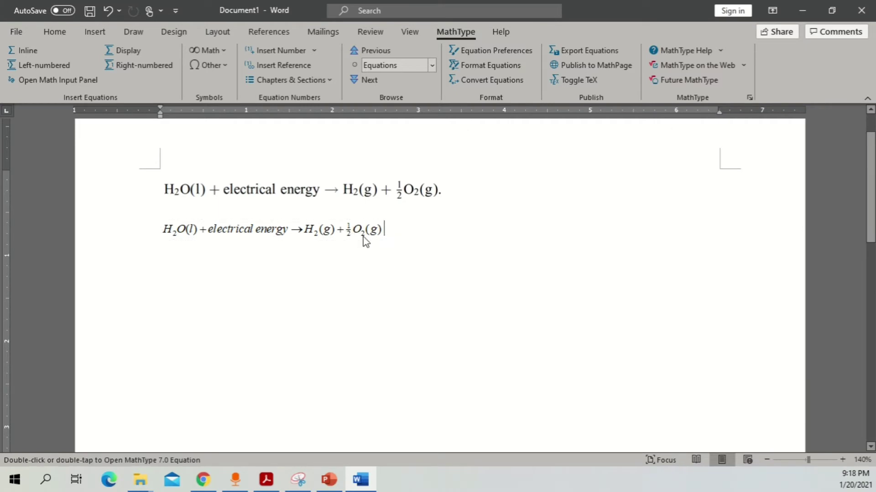
click(392, 241)
click(305, 238)
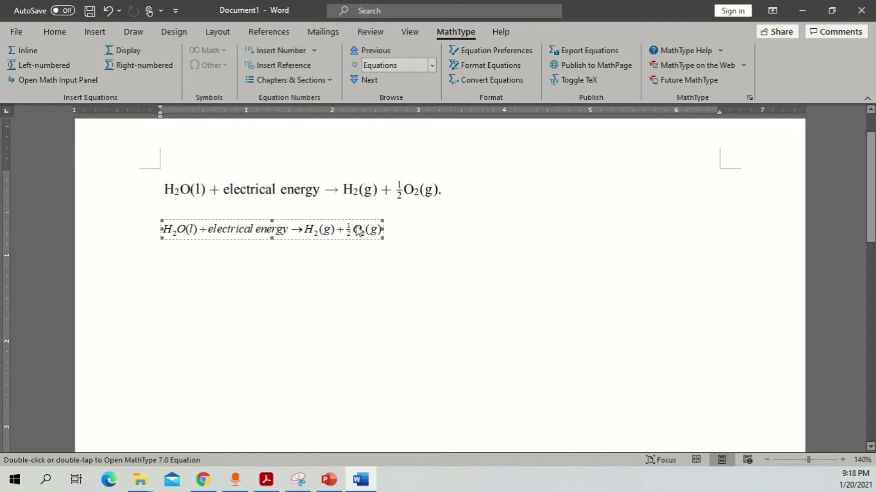
- Confirm equation numbering starting at chapter 1, section 1 in the Insert Number dialog
click(296, 51)
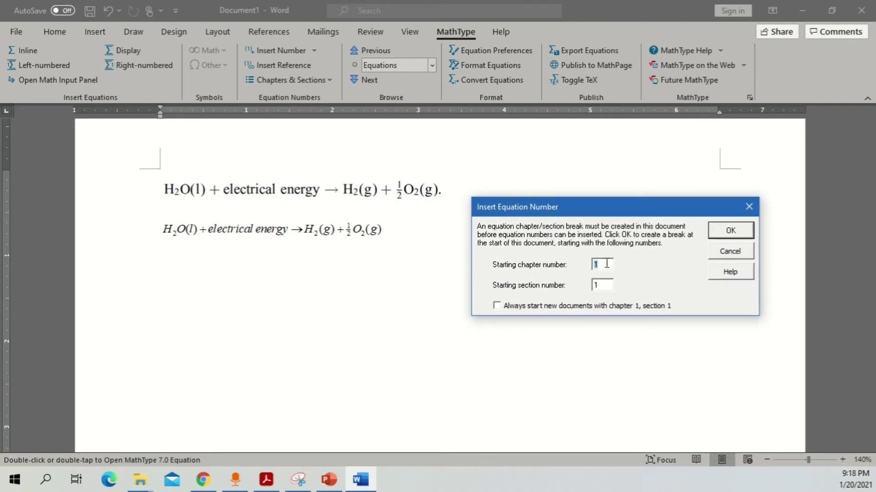
click(607, 286)
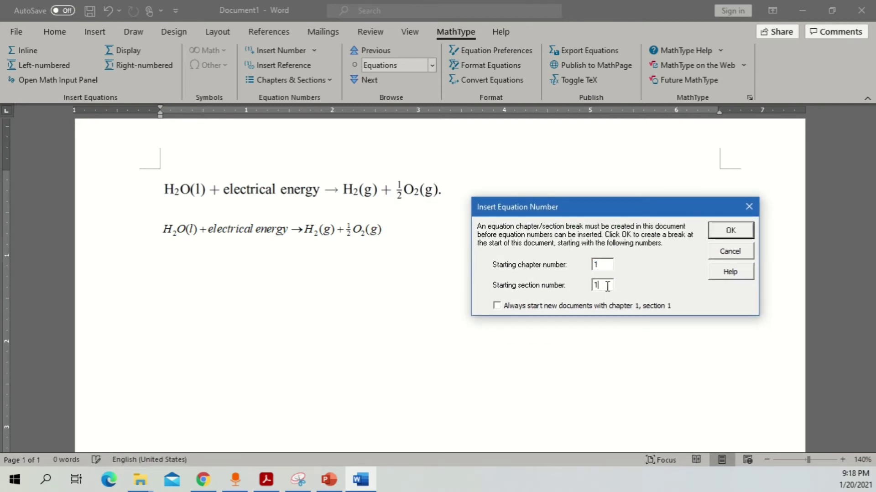
click(605, 264)
click(606, 265)
click(725, 231)
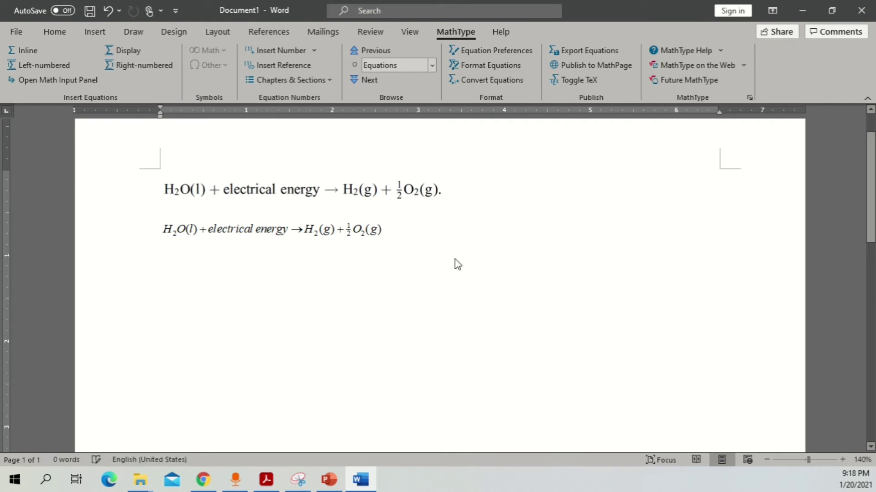
- Delete the stray (1.1) number beside the equation
drag(271, 234, 161, 234)
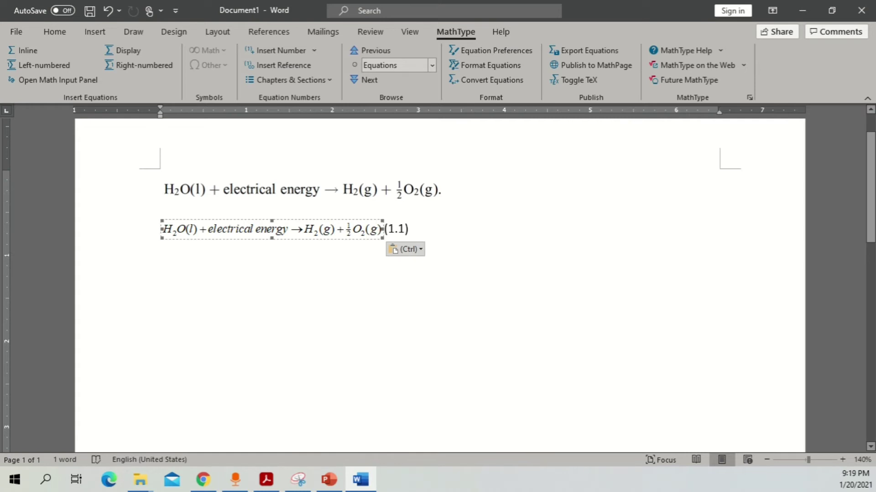
double_click(390, 231)
key(Delete)
key(ctrl+z)
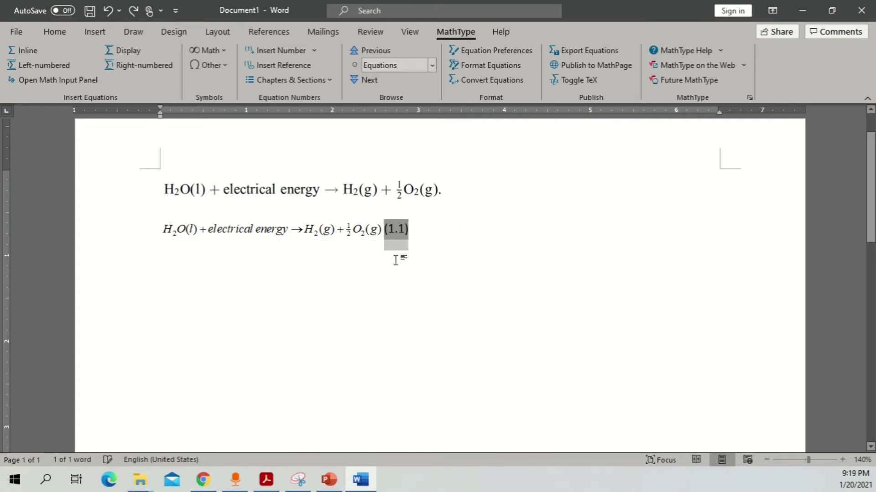
key(Home)
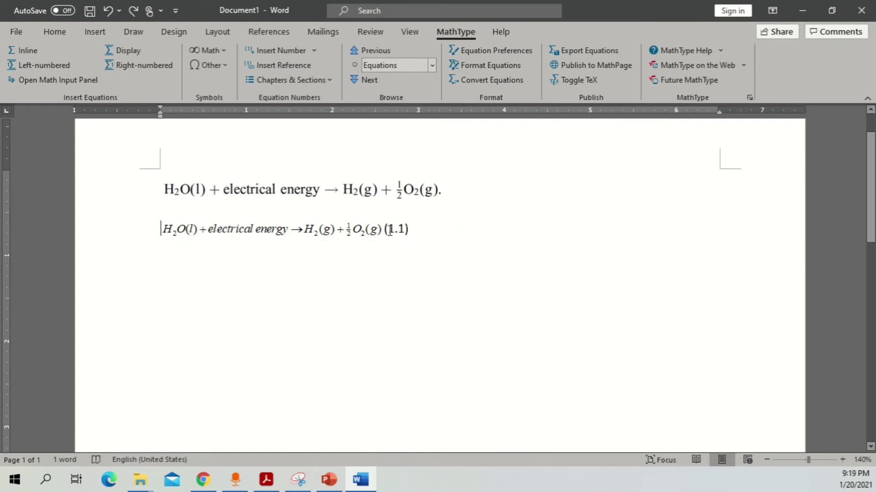
double_click(390, 229)
click(411, 236)
double_click(410, 229)
key(BackSpace)
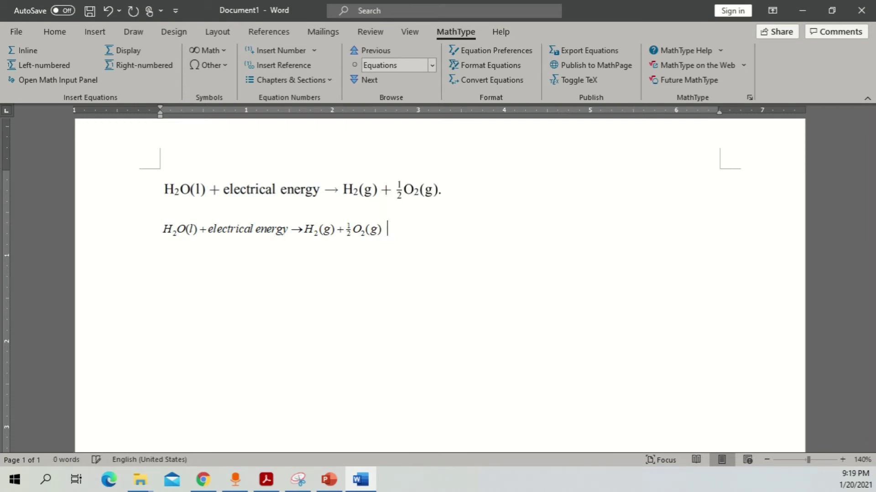
- Insert equation number (1.1) after the equation, right-align it, and add a new line
click(275, 49)
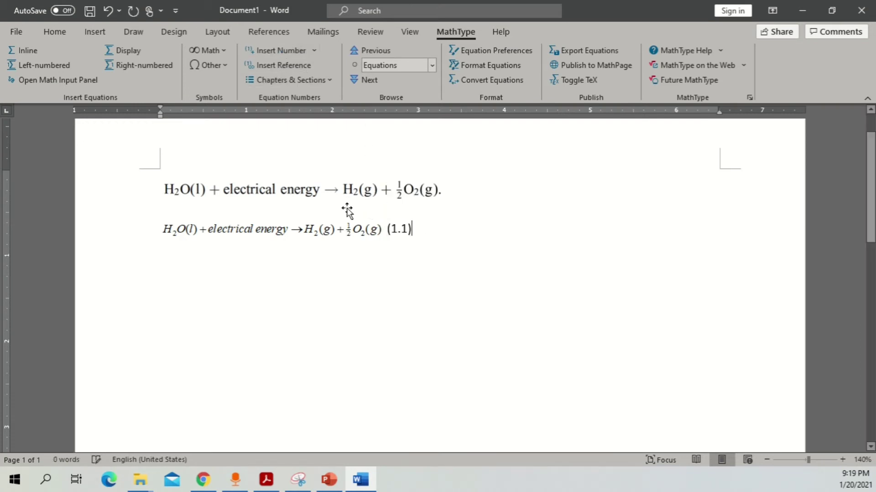
click(388, 229)
key(Tab)
key(Tab)
key(Tab)
key(Tab)
key(Tab)
key(Tab)
key(Tab)
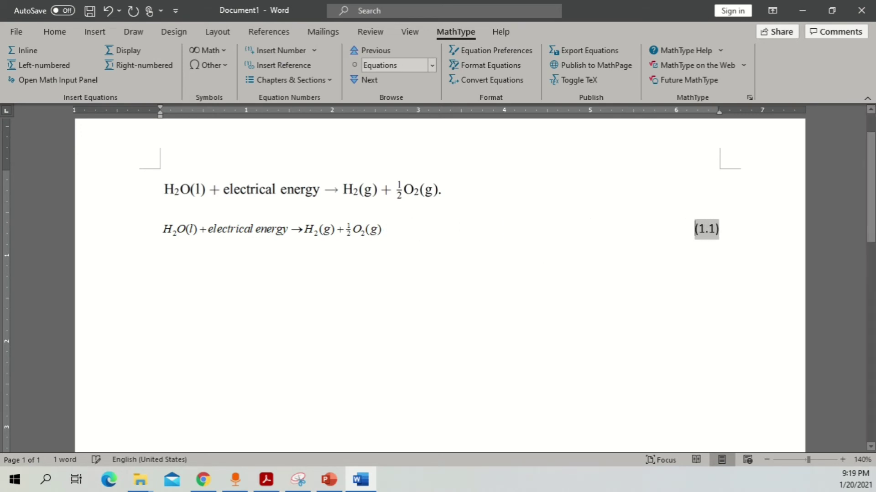
click(354, 265)
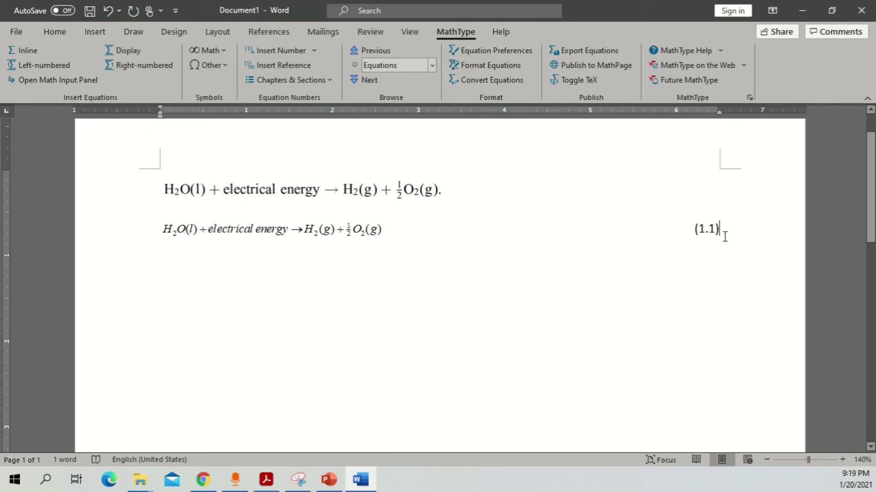
key(Return)
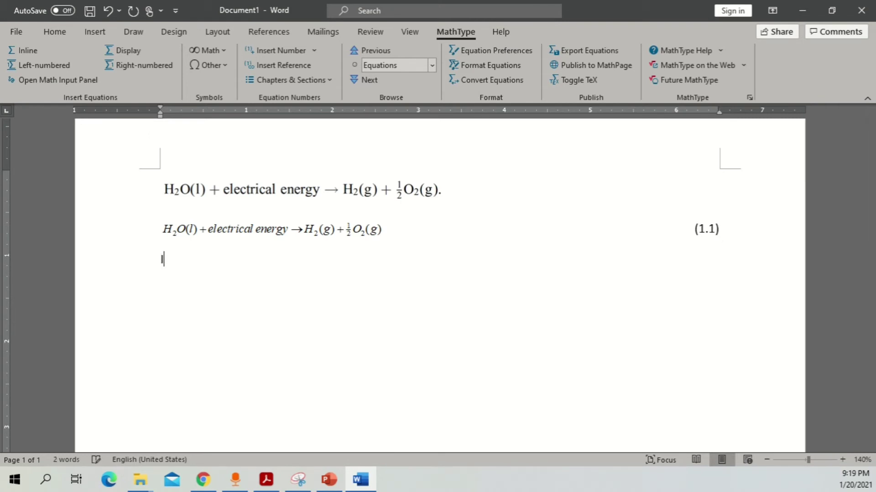
- Type 'In Eq' followed by a reference to equation (1.1), then start a new line
text(W)
key(BackSpace)
key(BackSpace)
key(BackSpace)
text(In Eq)
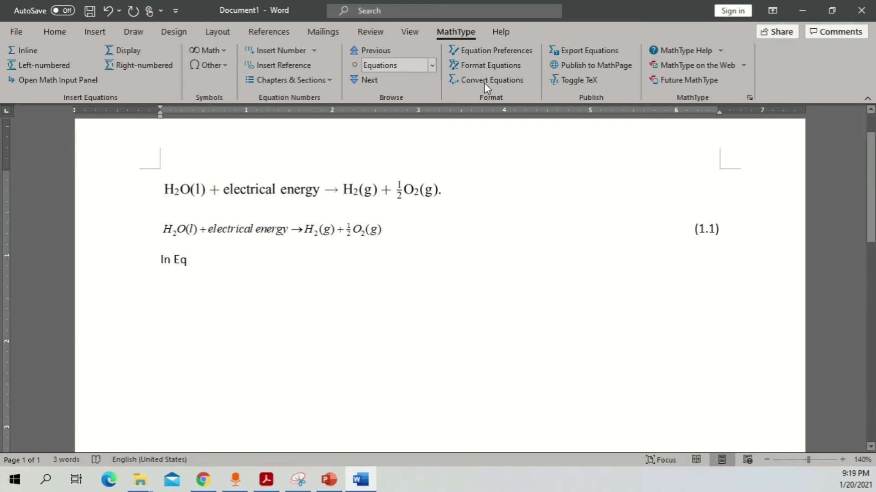
click(270, 66)
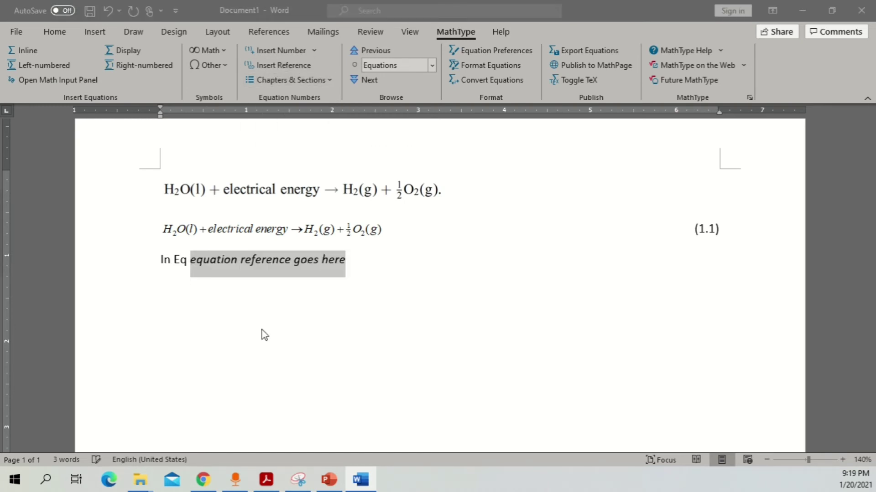
drag(114, 192, 416, 302)
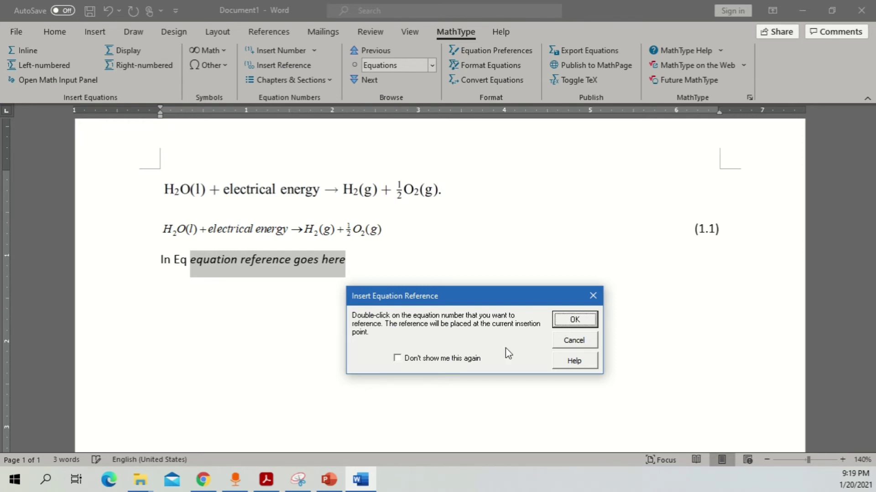
click(406, 360)
click(574, 320)
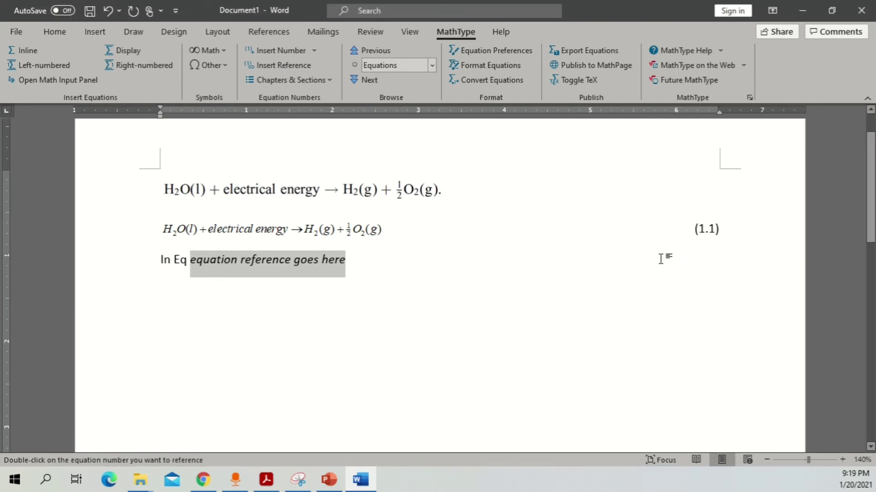
double_click(711, 229)
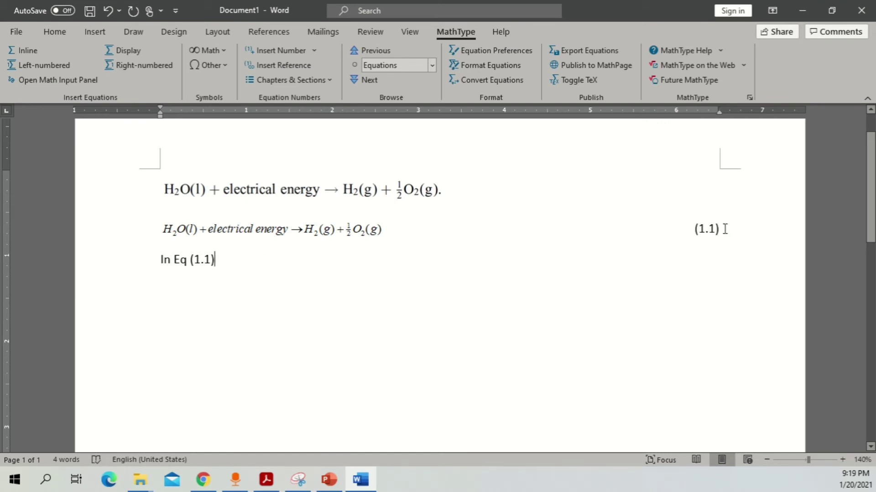
key(Return)
- Select the Example 2 equation in PowerPoint and return to Word
click(328, 480)
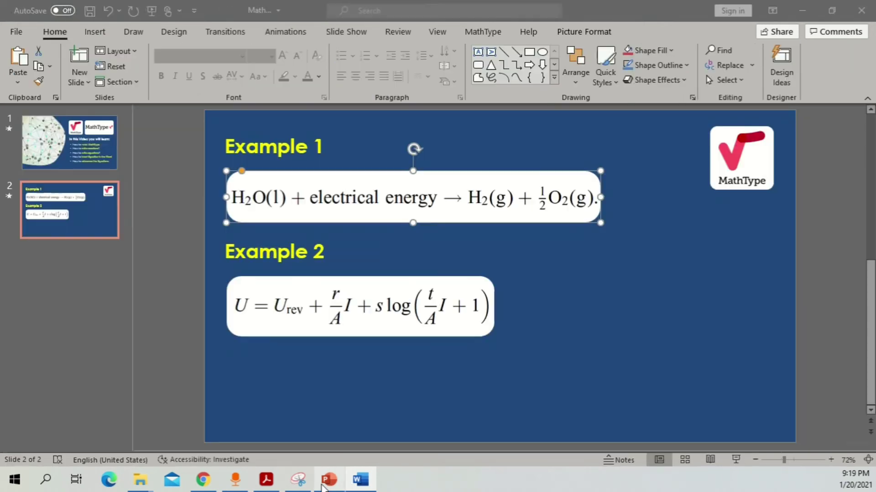
click(355, 322)
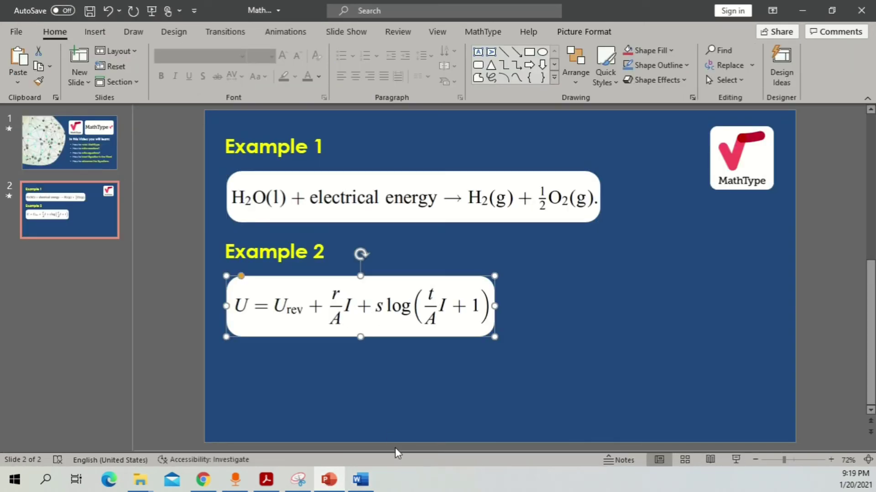
click(360, 479)
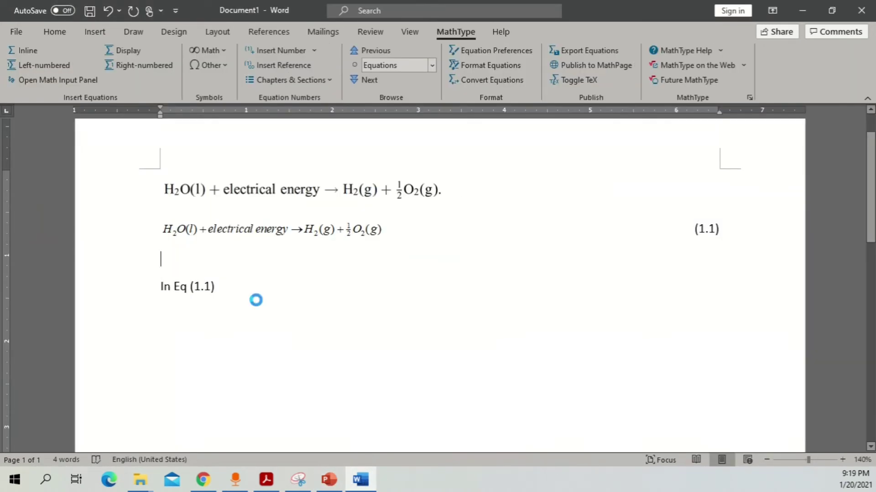
- Paste the Example 2 equation, shrink it, and add a blank line above 'In Eq (1.1)'
key(ctrl+v)
click(579, 331)
drag(679, 365, 319, 286)
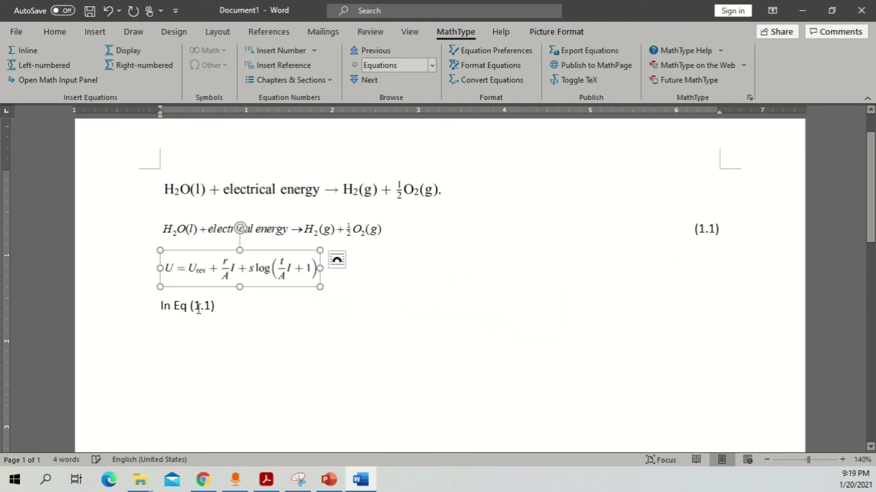
click(158, 305)
key(Return)
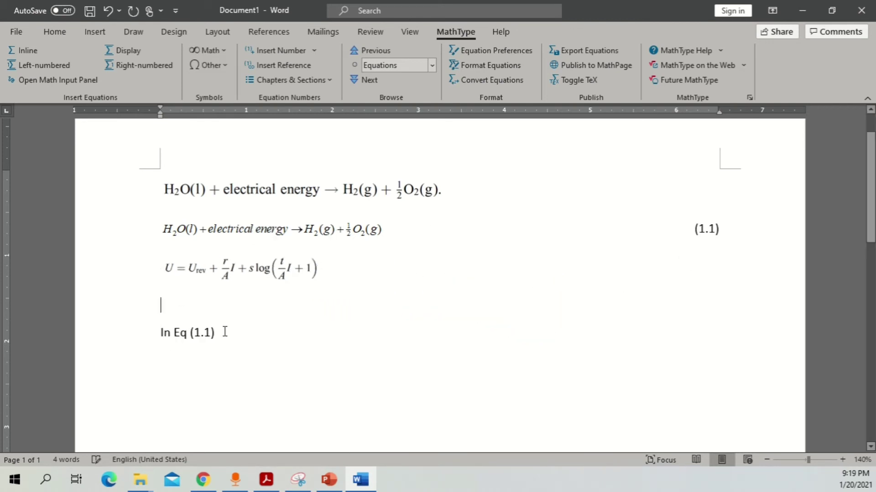
click(26, 49)
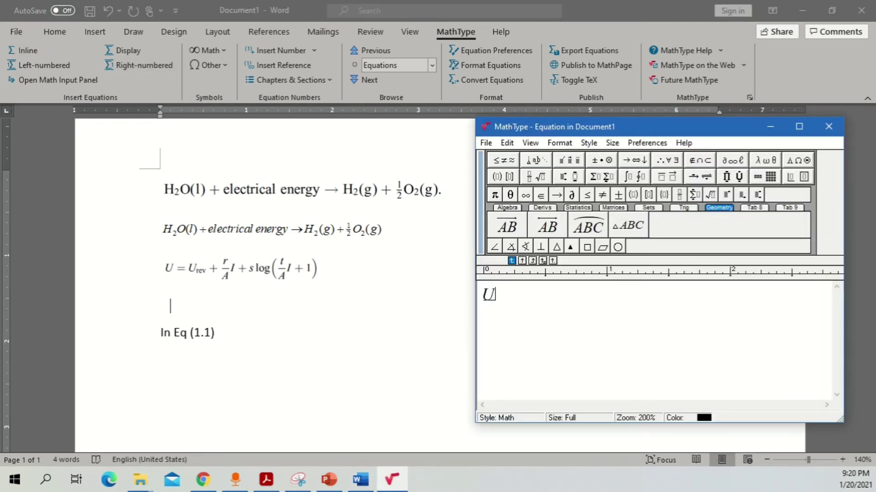
- Type Urev plus a small r/A fraction, then I + s log with parentheses
text(Urev +)
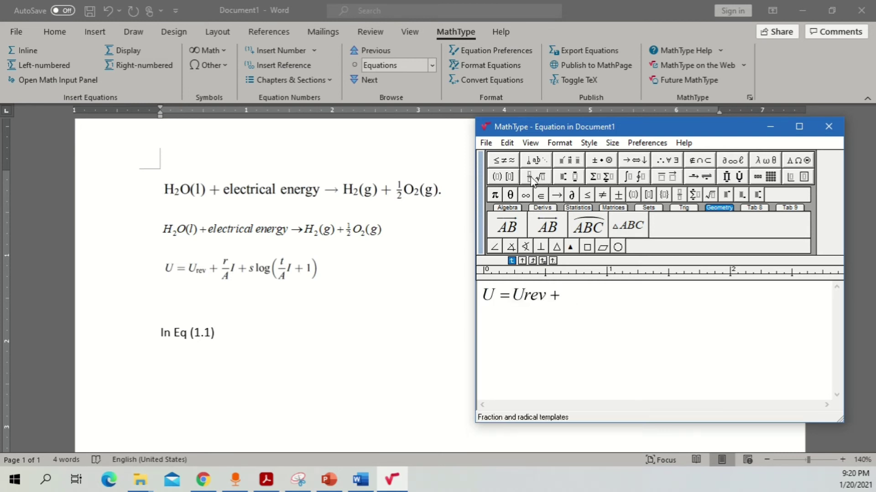
click(540, 192)
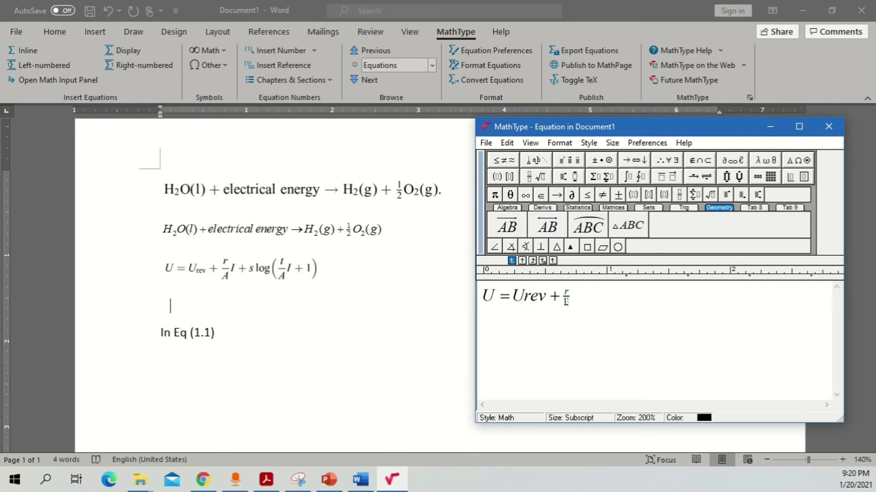
key(Tab)
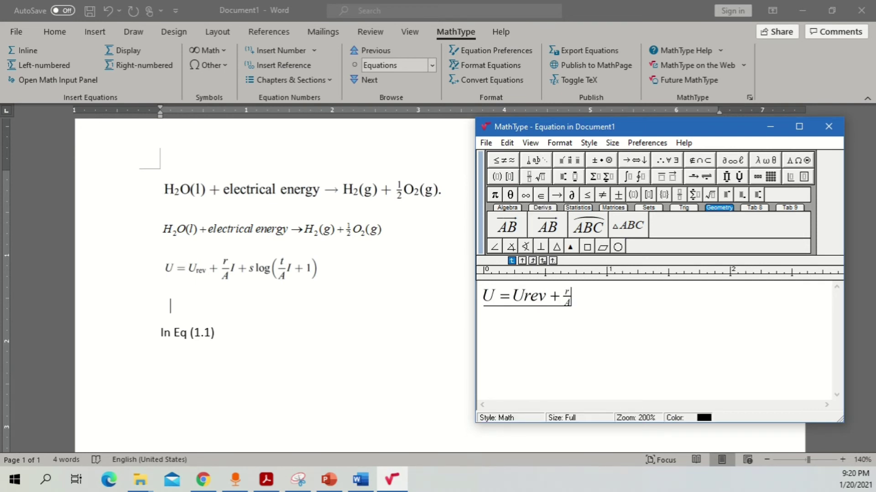
text(I + s log)
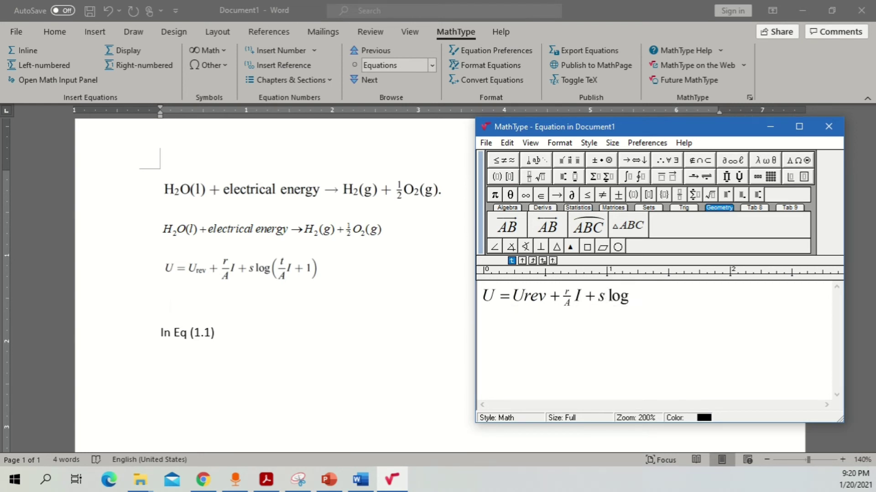
click(633, 195)
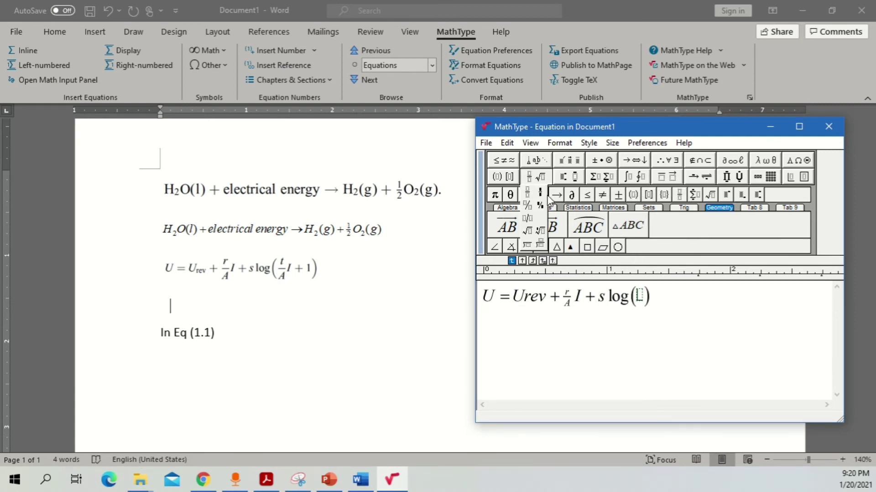
- Fill the parentheses with (t/A)I + 1, make rev a subscript, and close MathType
key(ctrl+f)
text(t/)
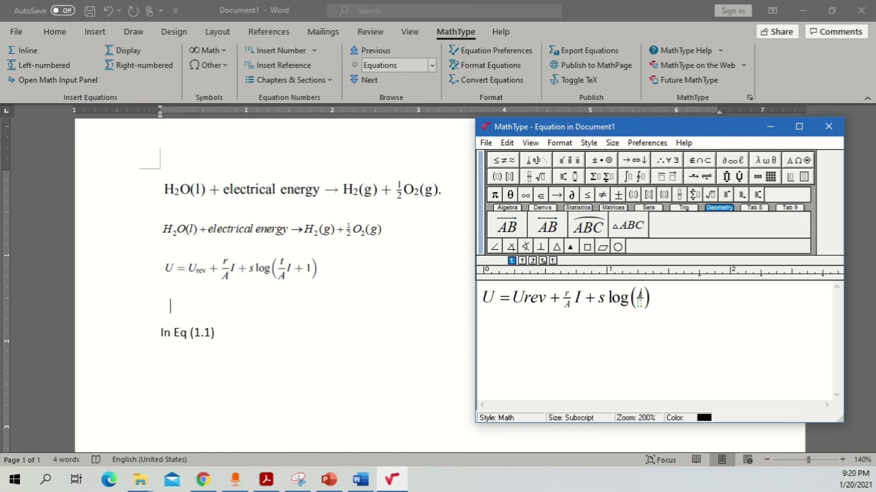
key(Tab)
text(A)
key(Tab)
text(I + 1)
drag(547, 302, 523, 302)
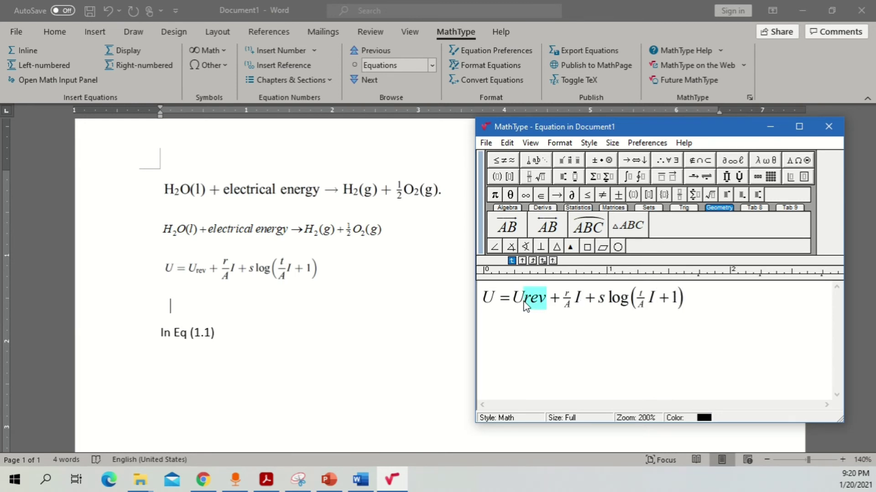
click(742, 196)
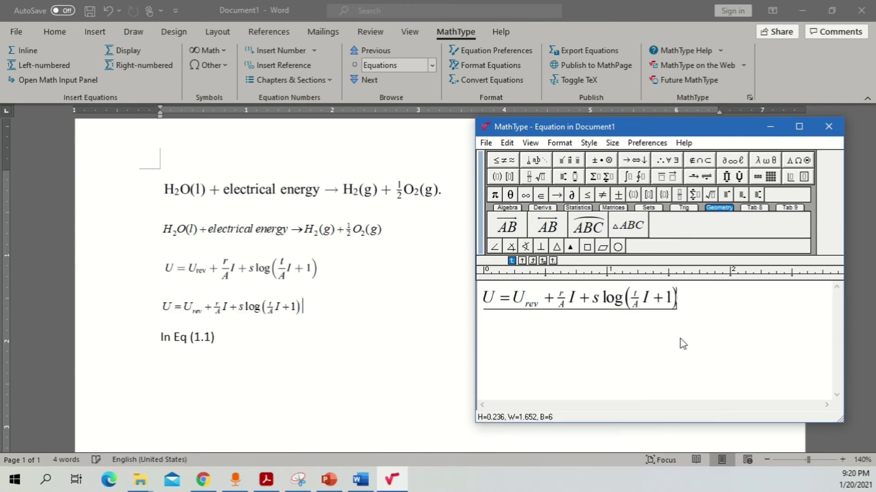
click(829, 126)
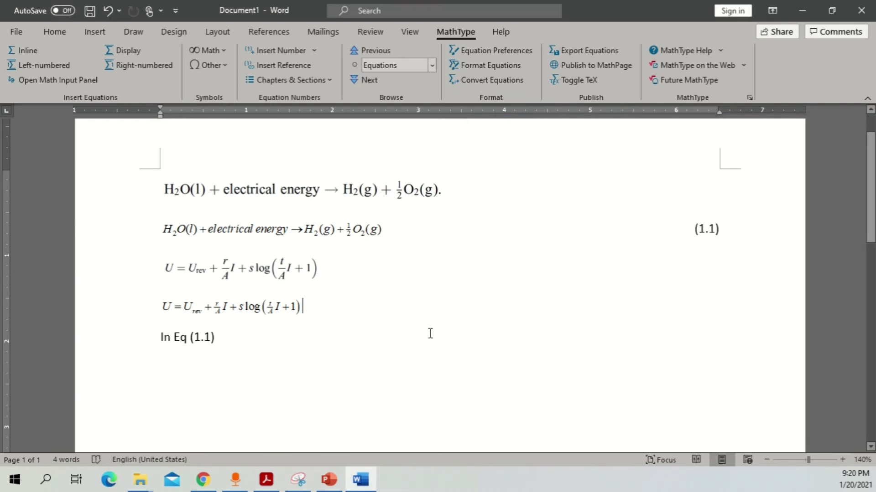
- Number the retyped U equation (1.2) and tab the number toward the right margin
click(328, 307)
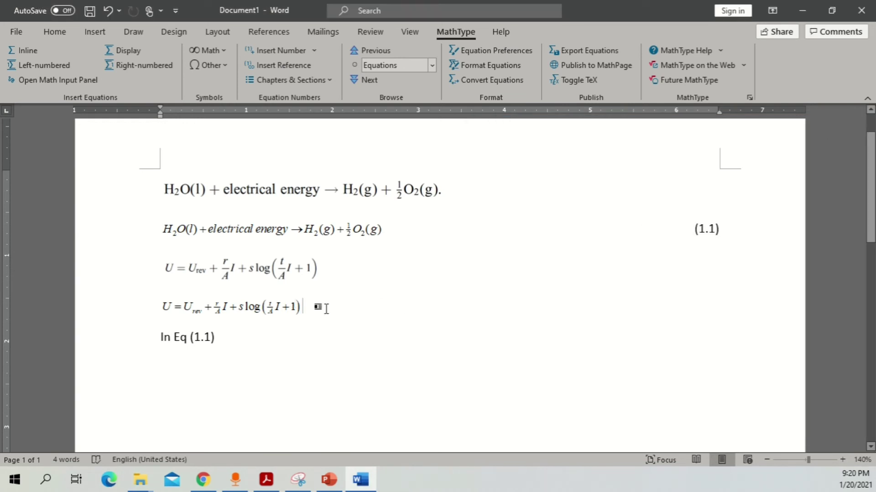
click(286, 51)
click(333, 307)
key(Tab)
key(Tab)
key(Tab)
key(Tab)
key(Tab)
key(Tab)
key(Tab)
key(Tab)
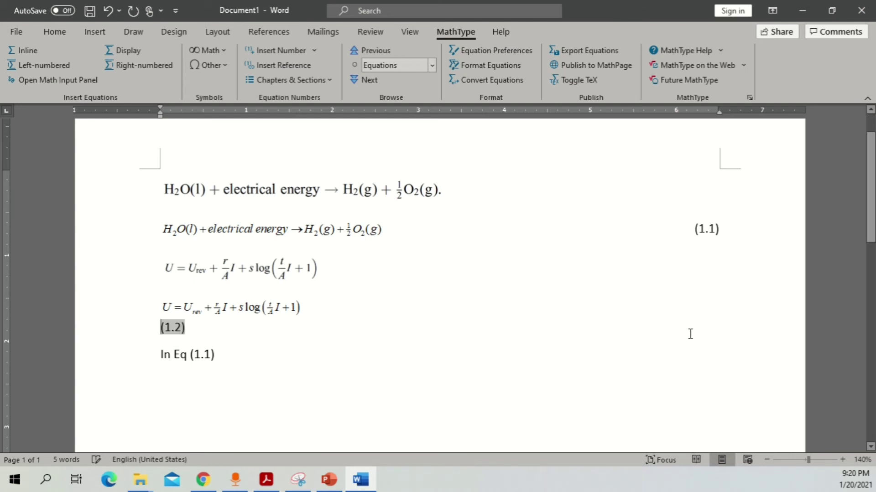
- Pull (1.2) back onto its line and delete the unnumbered pasted U and H2O equations
key(BackSpace)
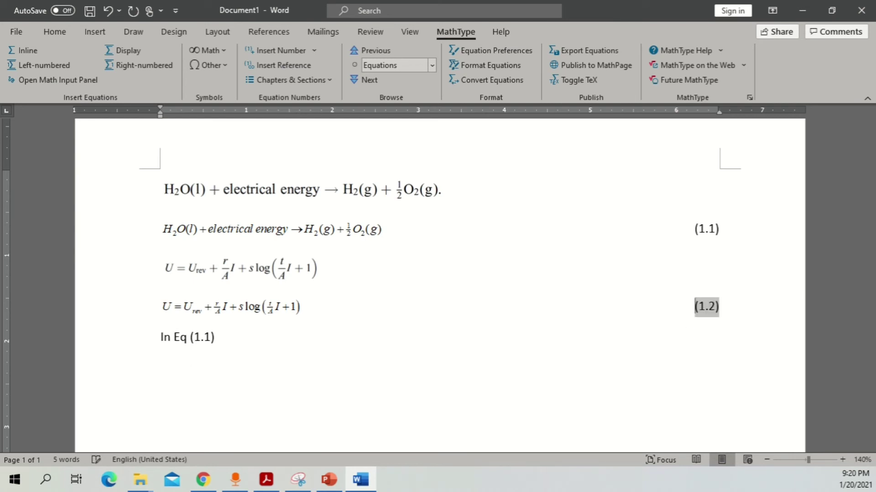
click(294, 270)
key(Delete)
click(332, 185)
key(Delete)
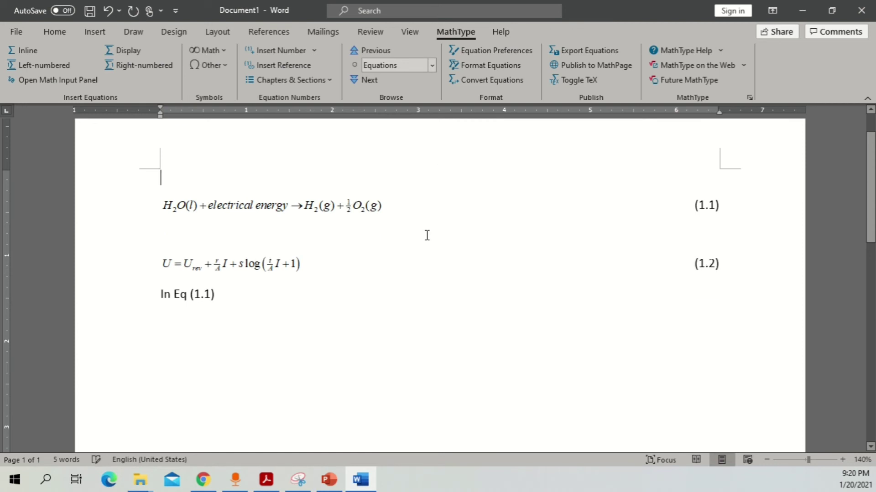
key(Delete)
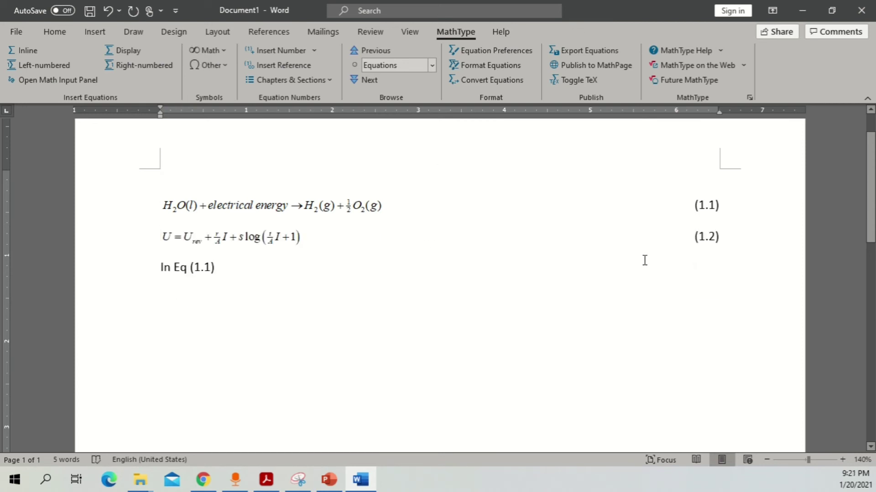
click(279, 247)
- Replace the first small r/A fraction in equation (1.2) with a full-size r/A fraction
double_click(289, 246)
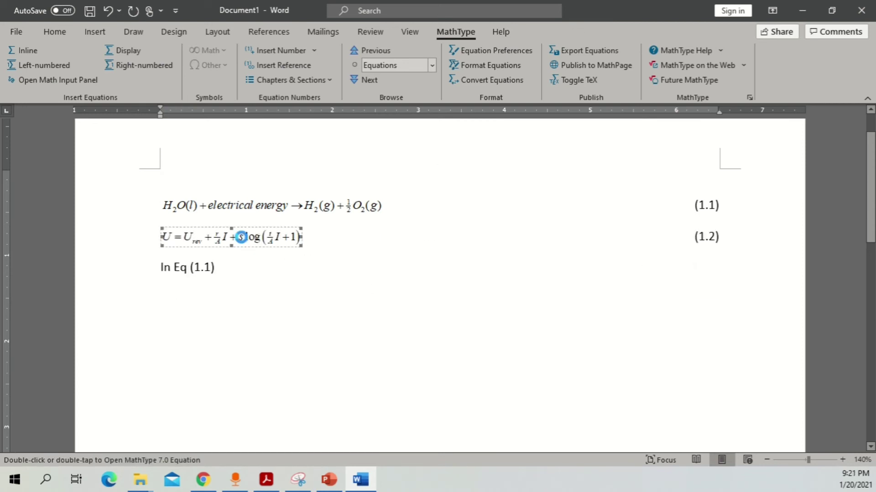
drag(571, 309, 556, 294)
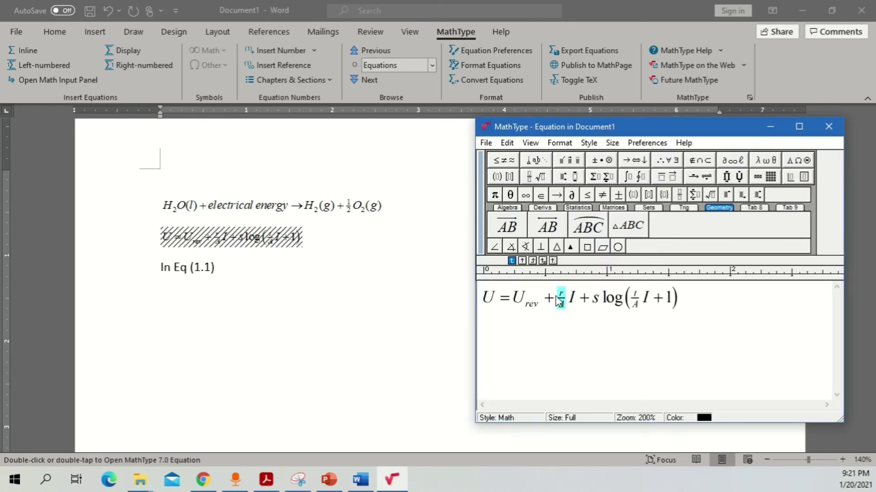
click(529, 177)
click(528, 192)
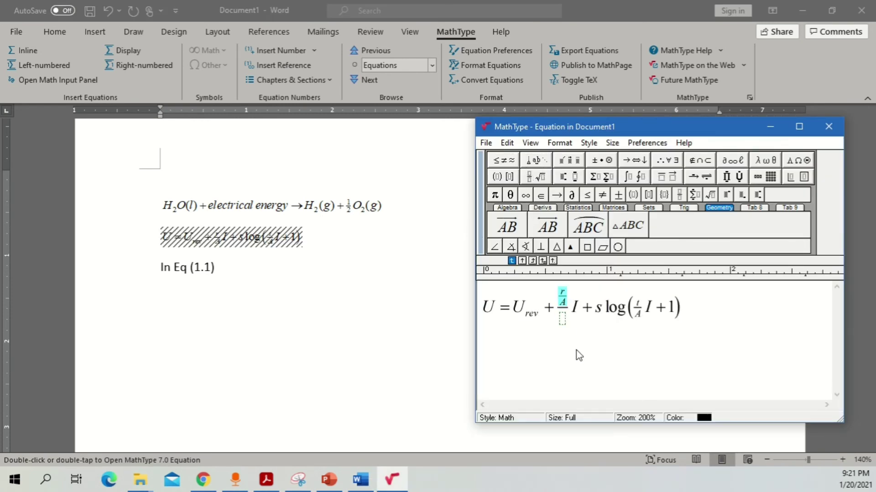
key(BackSpace)
key(BackSpace)
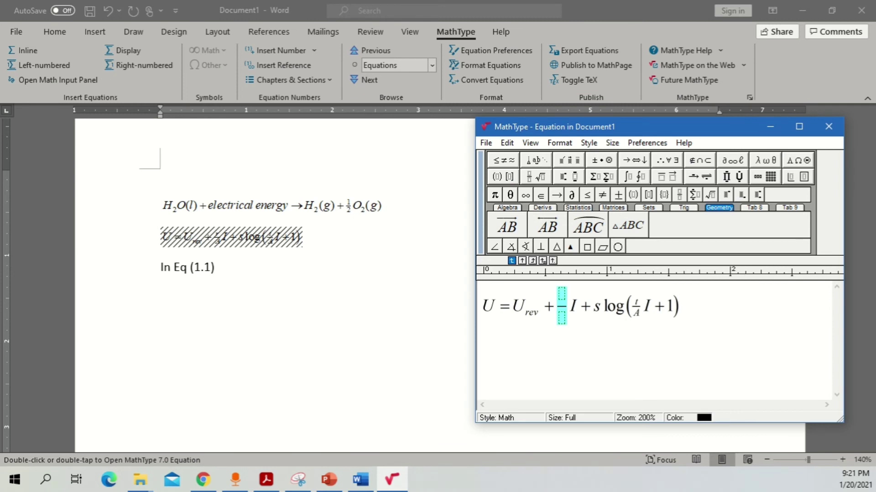
click(561, 293)
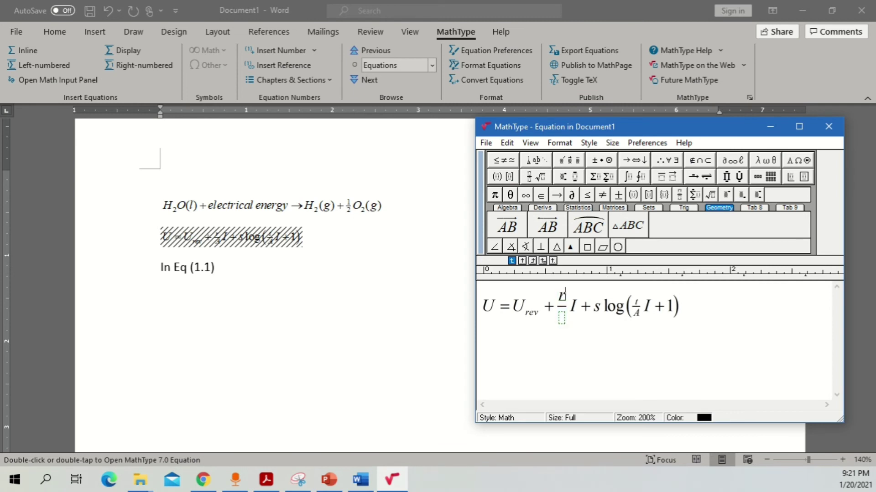
key(Tab)
text(A)
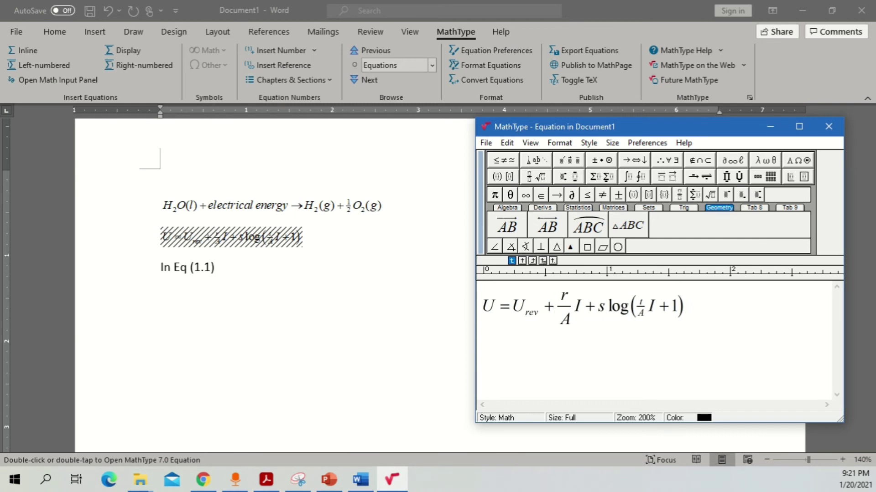
key(Tab)
key(Right)
key(Right)
key(Right)
key(Right)
key(Right)
key(Right)
- Replace the small fraction inside log( ) with a full-size r/A and update Word
key(shift+Right)
key(Delete)
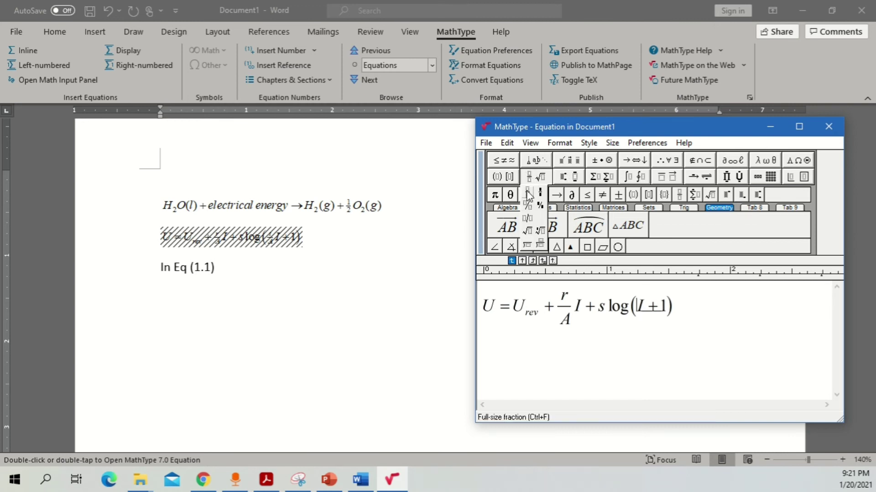
click(529, 190)
text(r/)
key(Tab)
text(A)
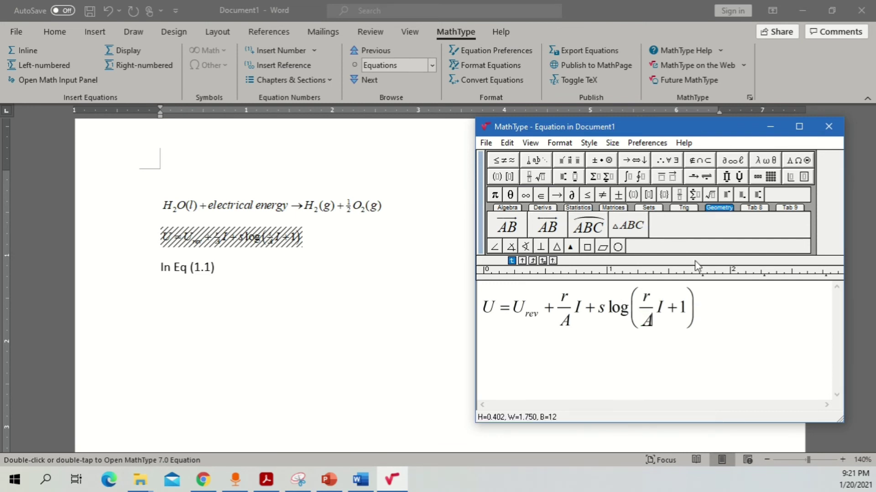
key(ctrl+s)
click(828, 126)
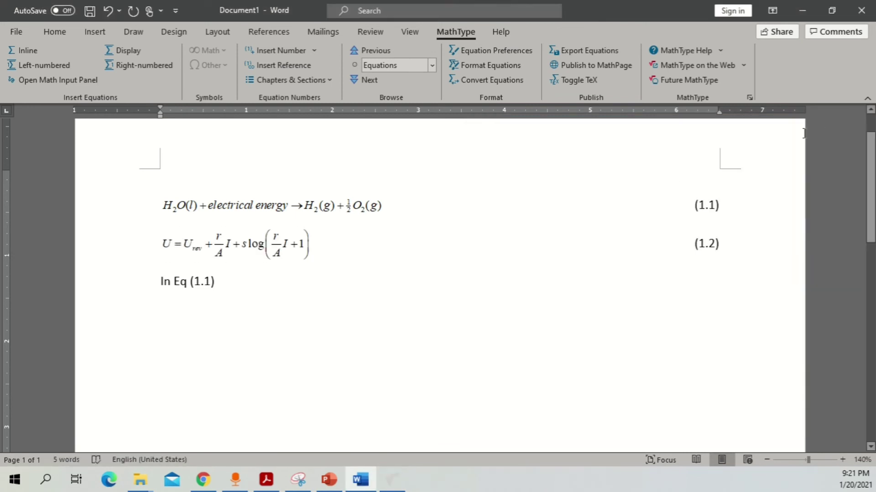
- After 'In Eq (1.1)', add ' and Eq ' plus a MathType reference to equation number (1.2), ending with a period
click(357, 283)
text(and)
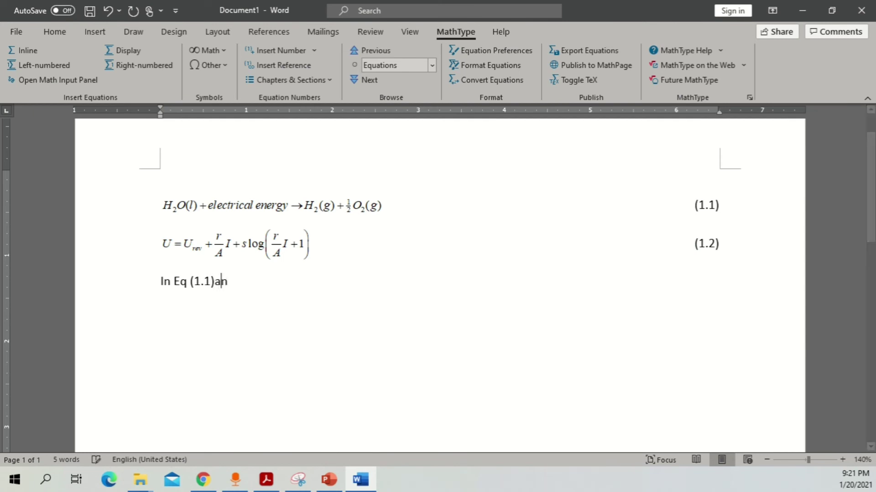
key(BackSpace)
key(BackSpace)
key(BackSpace)
text(and Eq)
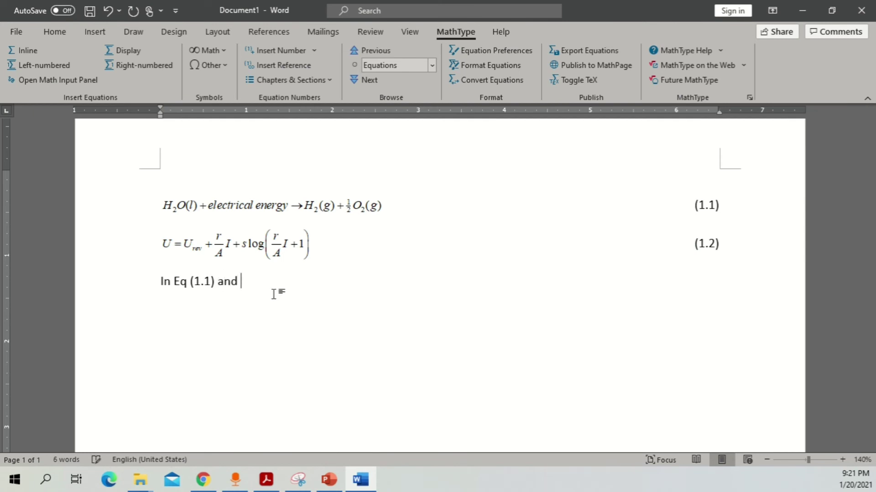
click(284, 65)
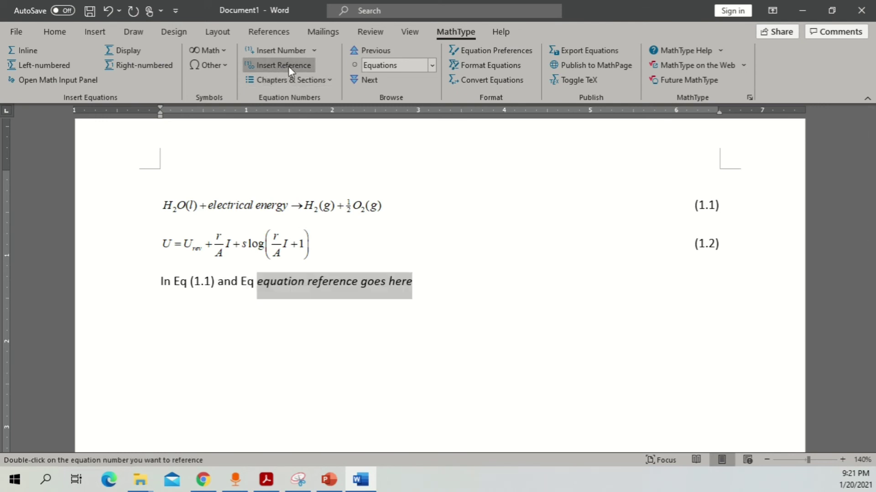
double_click(715, 243)
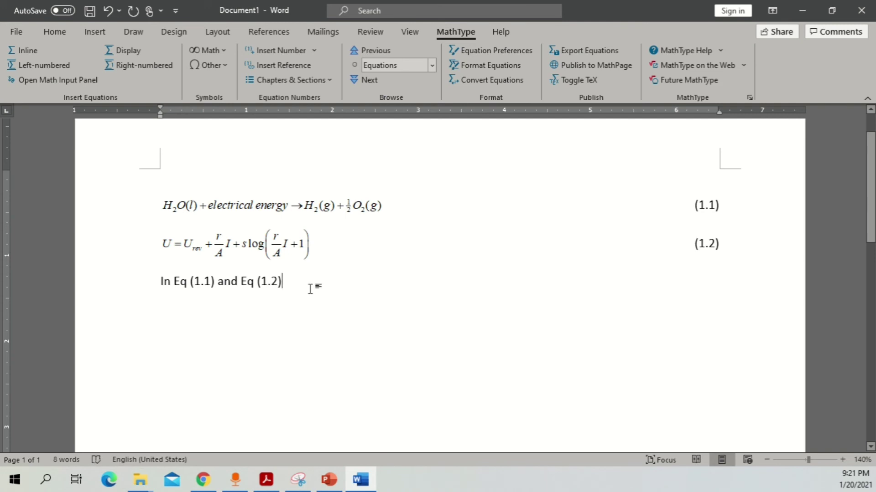
text(.)
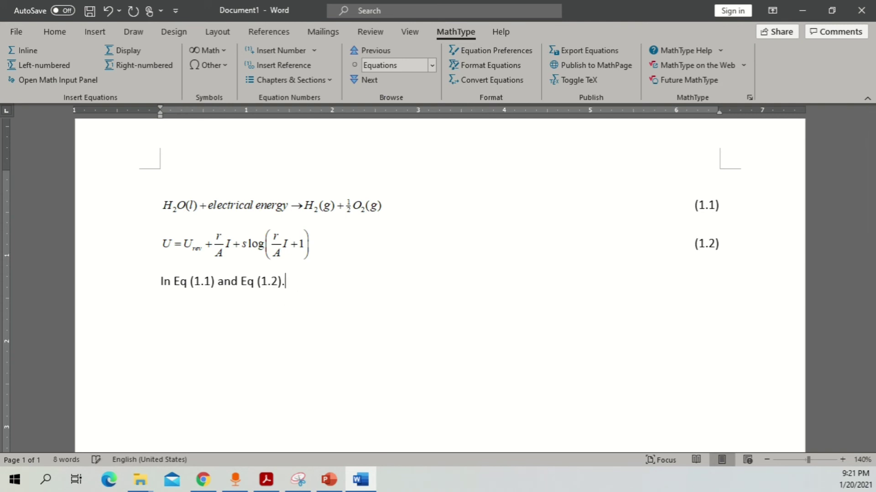
scroll(322, 294, up, 1)
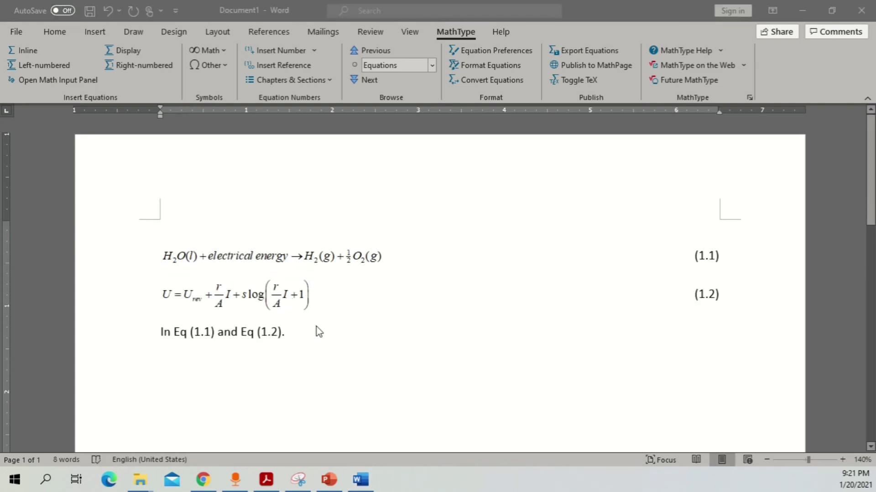
click(303, 325)
ctrl+scroll(275, 296, up, 5)
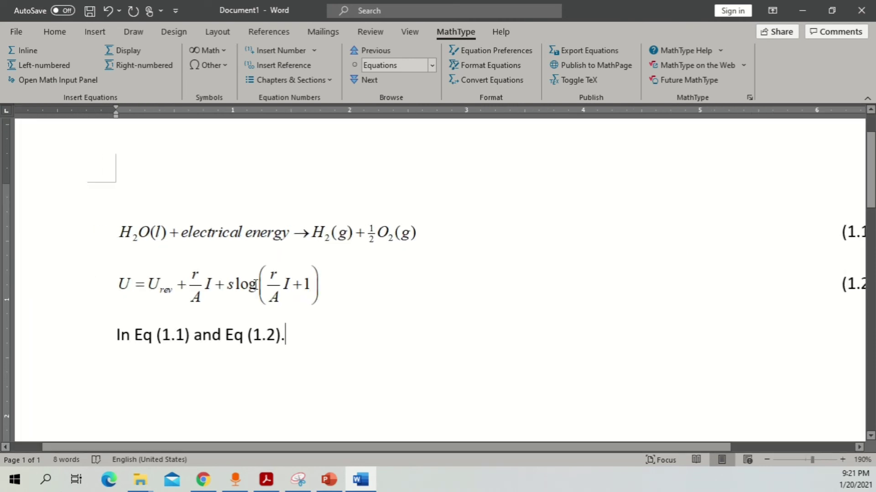
- Open equation (1.2) in the MathType editor and select its entire expression
click(299, 294)
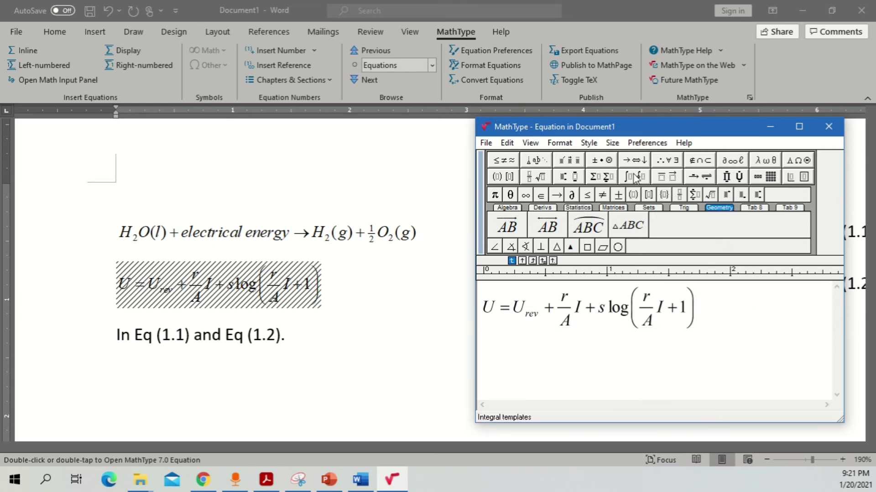
click(611, 143)
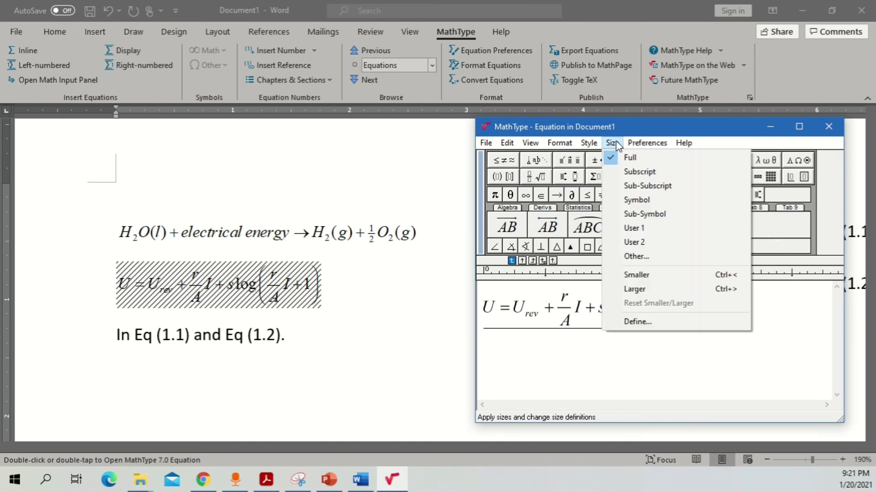
click(710, 356)
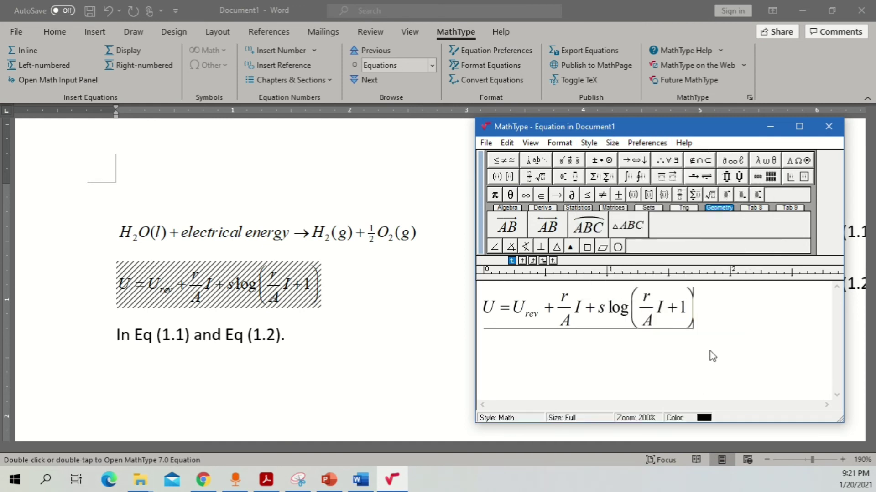
drag(709, 356, 467, 316)
- Replace the expression with x+y=4 and x²+y²+3=5, superscripting the 2s on x and y
key(Delete)
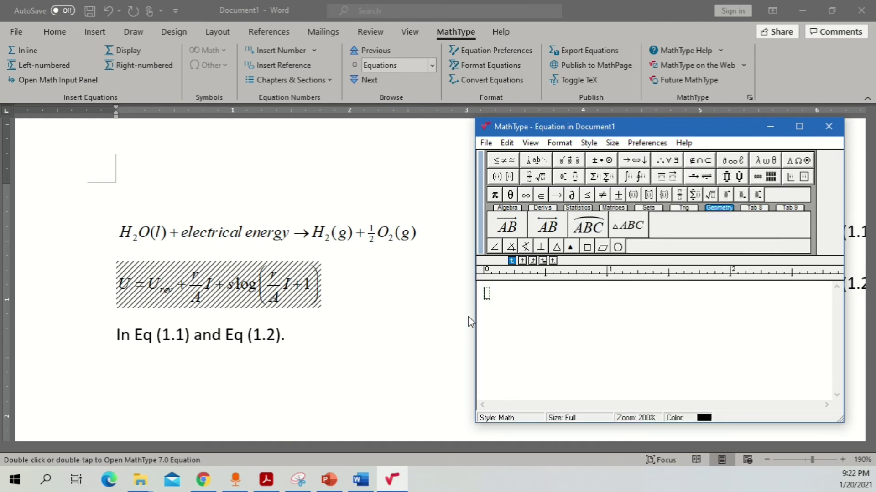
text(x+y=4 x2+)
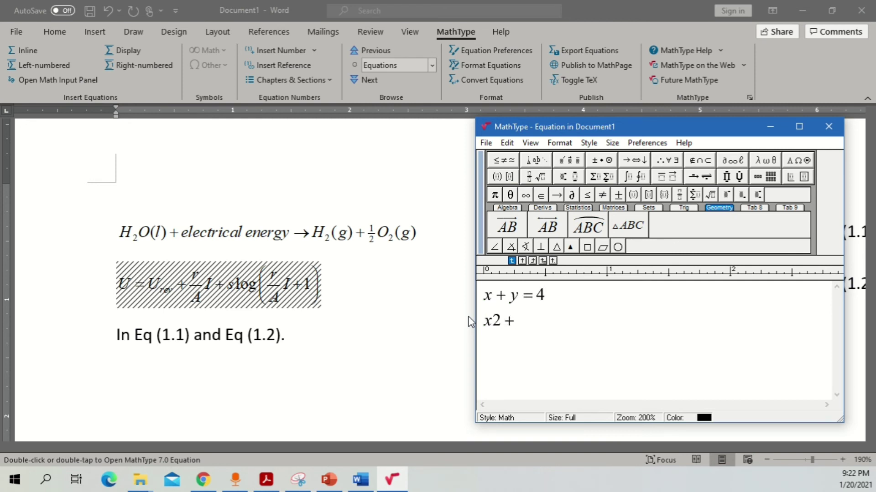
text(y2+3)
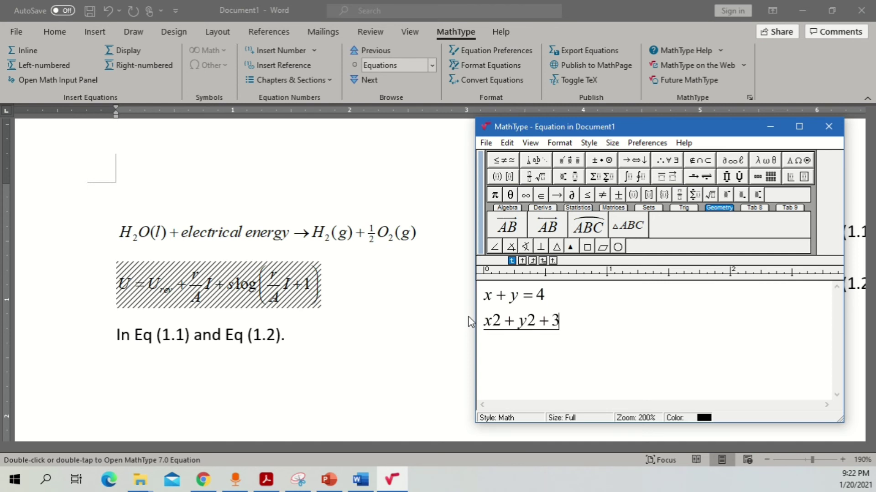
text(= 5)
drag(528, 321, 535, 322)
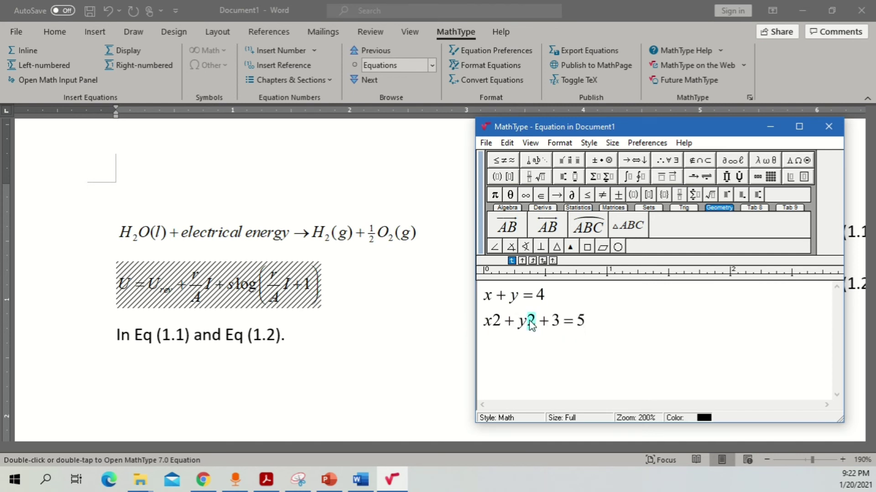
click(726, 194)
drag(492, 323, 501, 322)
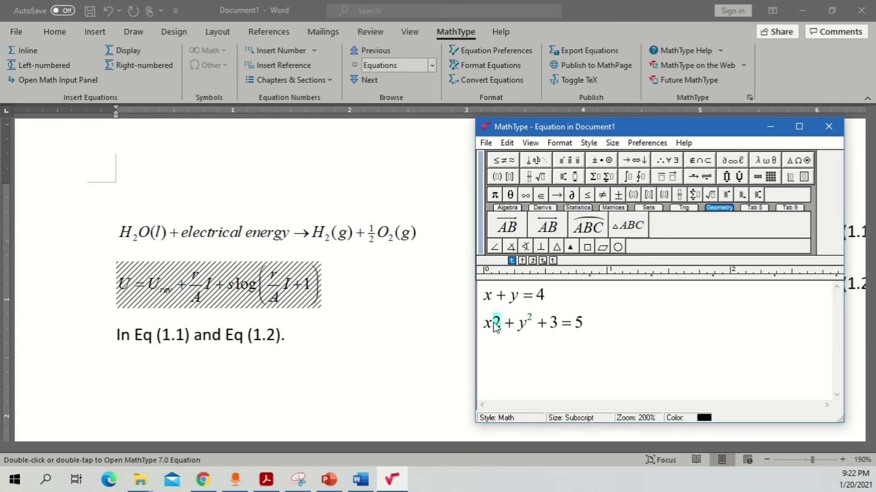
click(726, 195)
drag(603, 334, 487, 294)
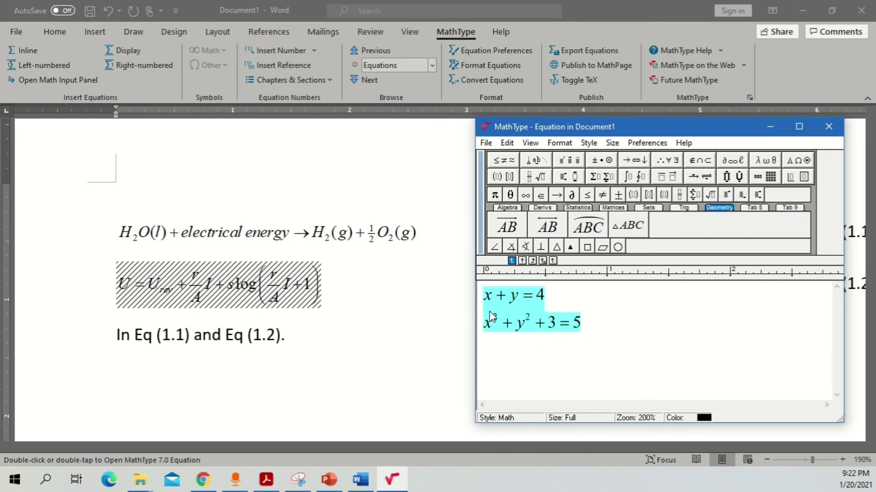
- Align the two equation lines at their equals signs
click(589, 355)
drag(584, 332, 478, 299)
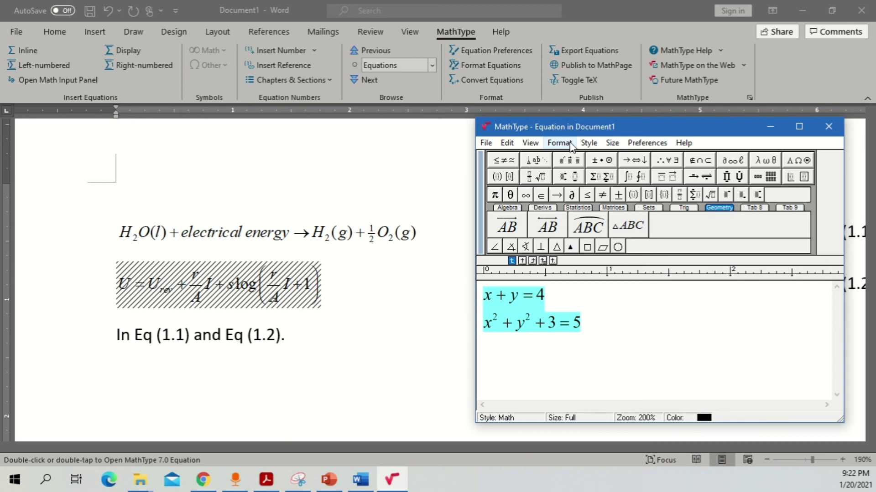
click(527, 143)
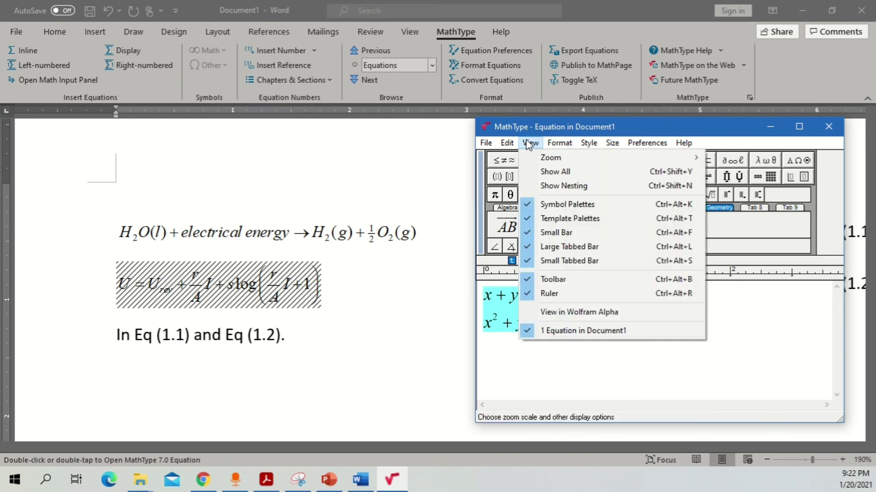
mouse_move(556, 144)
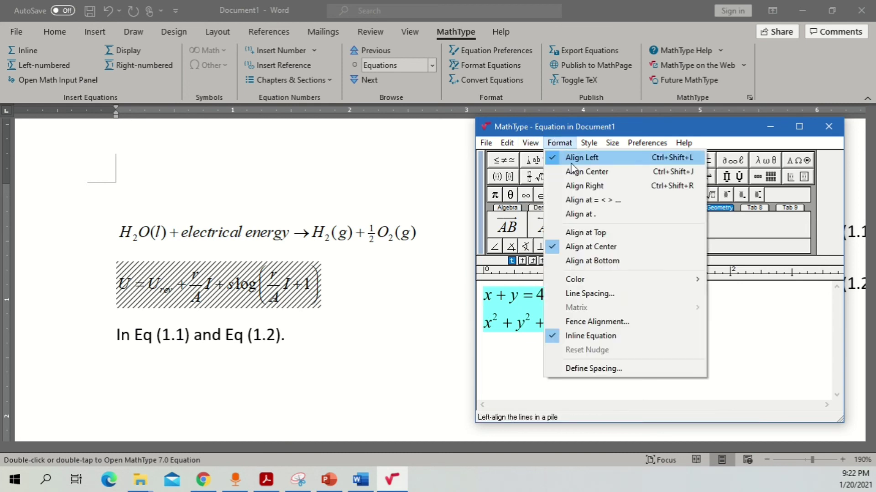
click(584, 205)
- Reselect both lines and change their alignment to centred
click(595, 304)
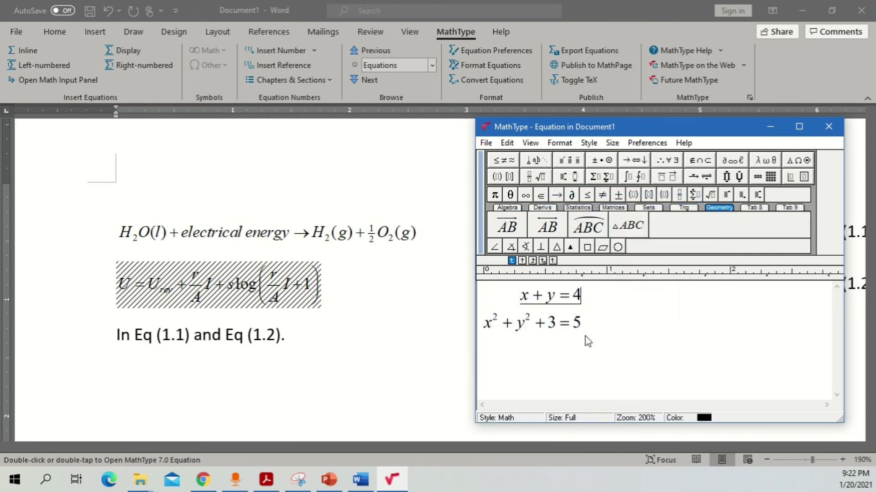
drag(625, 337, 483, 302)
click(611, 322)
drag(573, 354, 483, 300)
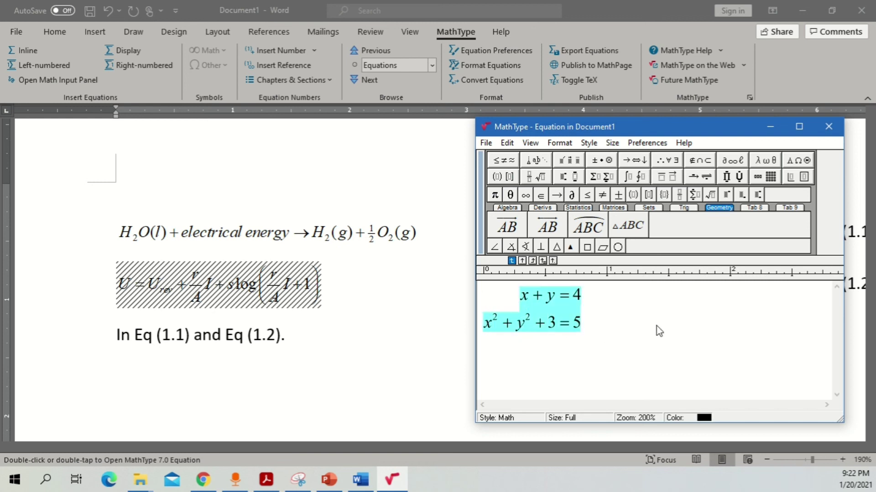
click(559, 142)
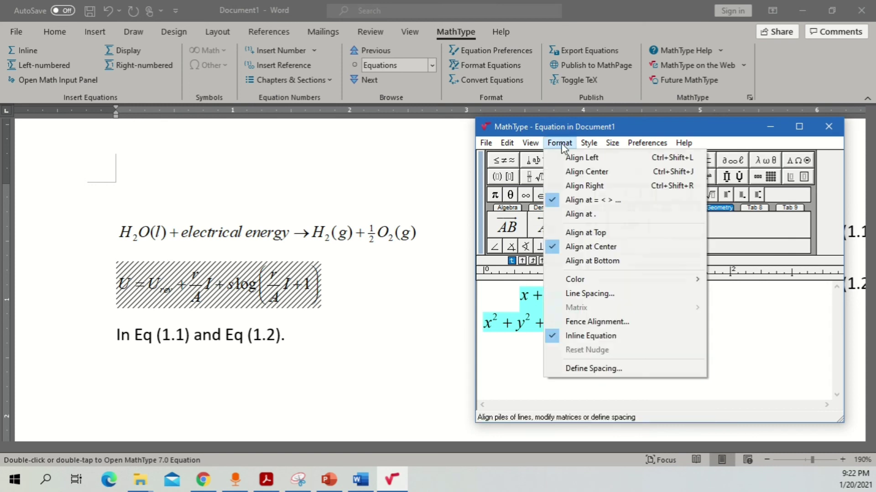
click(588, 172)
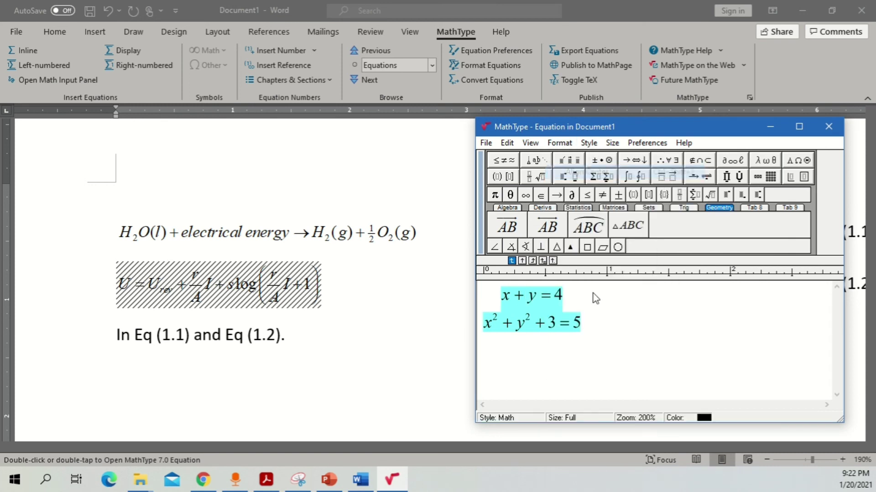
click(612, 340)
key(ctrl+a)
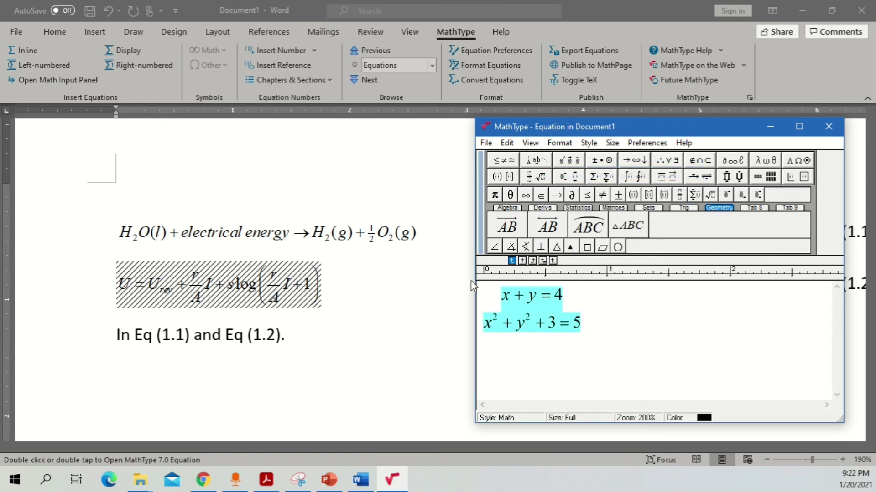
click(656, 362)
drag(602, 350, 492, 310)
key(ctrl+a)
click(641, 338)
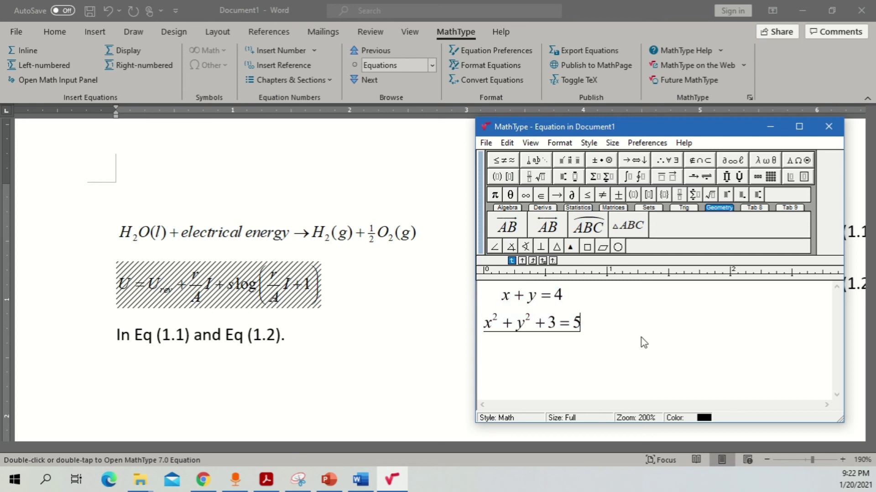